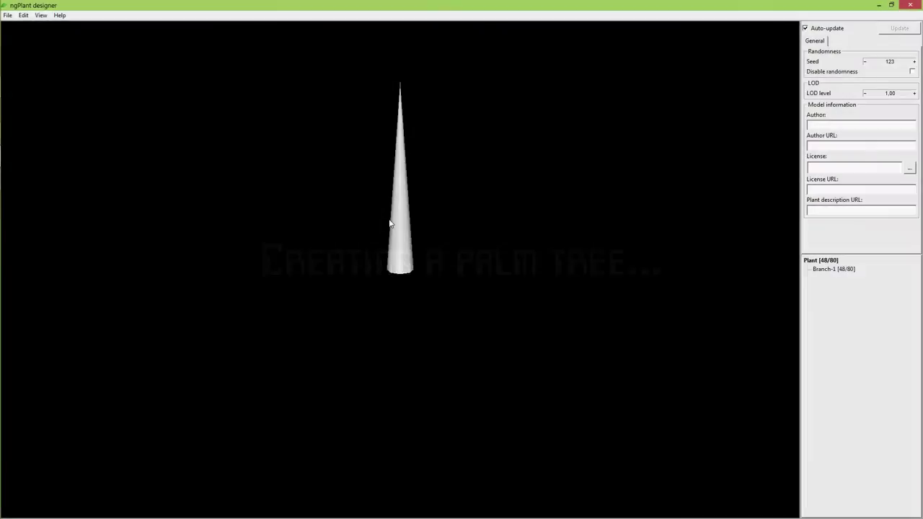
Step: Select the trunk branch Branch-1 in the plant tree to display its Stem settings
left_click(840, 271)
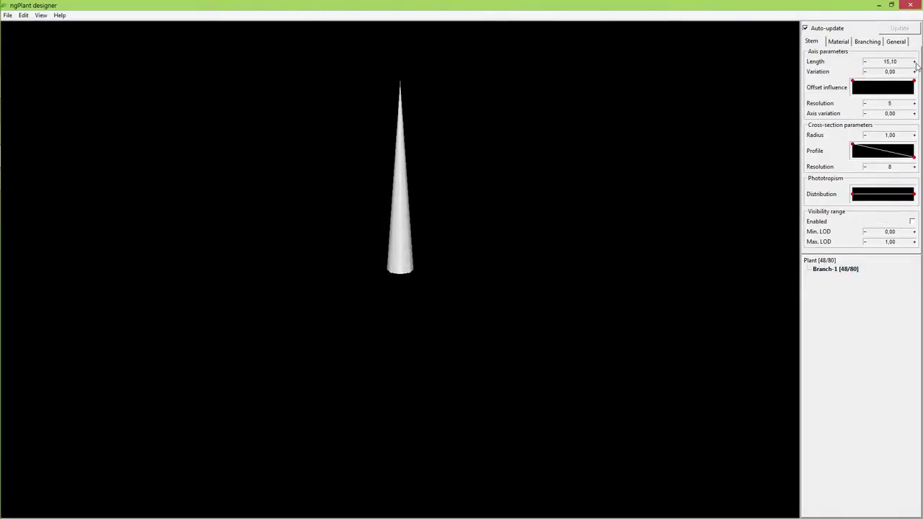
Step: Bend the trunk sideways and raise its stem resolution to 16
left_click_drag(876, 197, 898, 196)
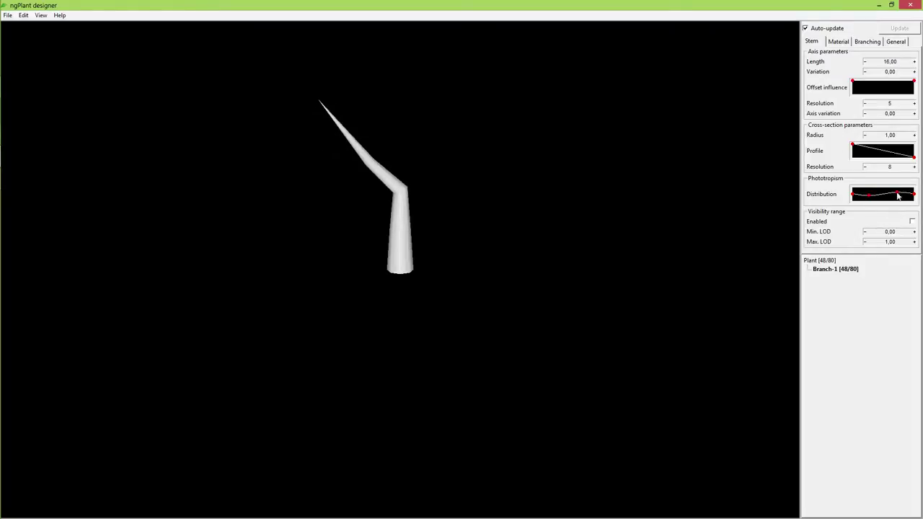
left_click(913, 105)
left_click(913, 105)
left_click(914, 105)
left_click(914, 105)
left_click(914, 105)
left_click(913, 105)
Step: Reshape the phototropism curve into an S-bend and slim the trunk's thickness profile
left_click_drag(872, 200, 899, 192)
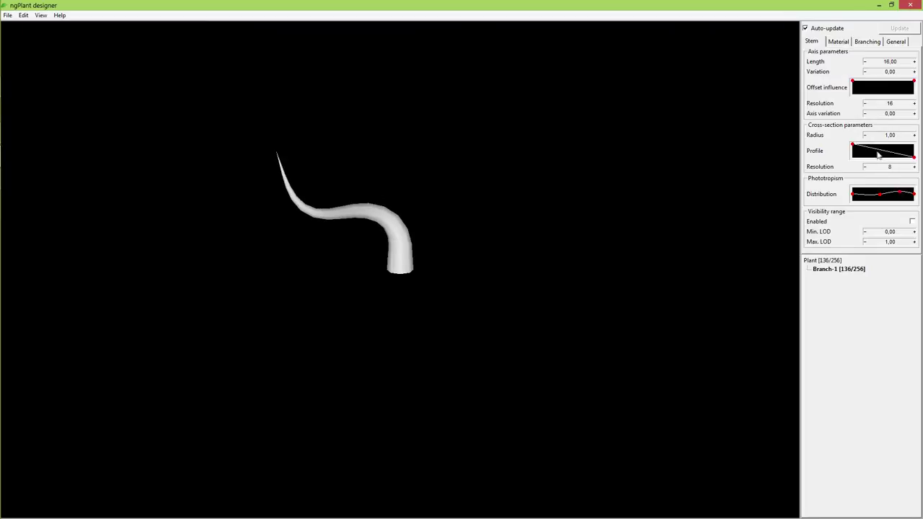
left_click_drag(869, 150, 867, 150)
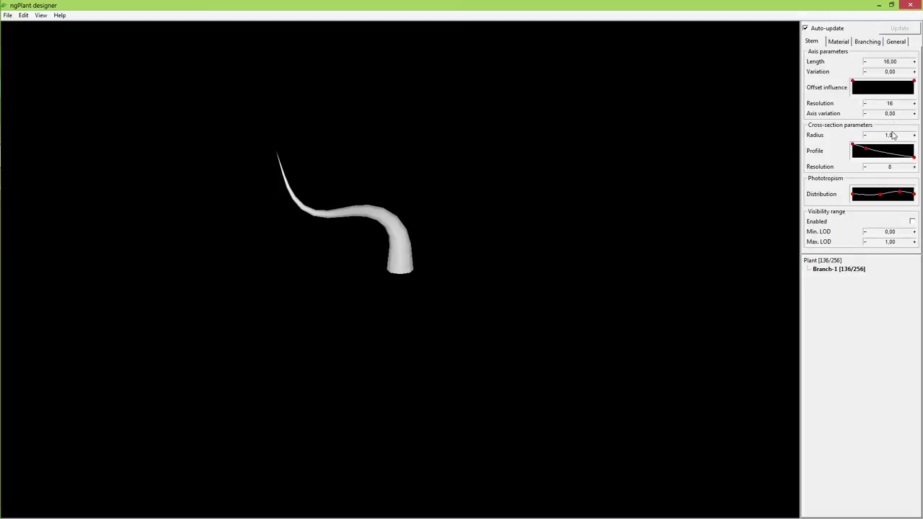
left_click(869, 42)
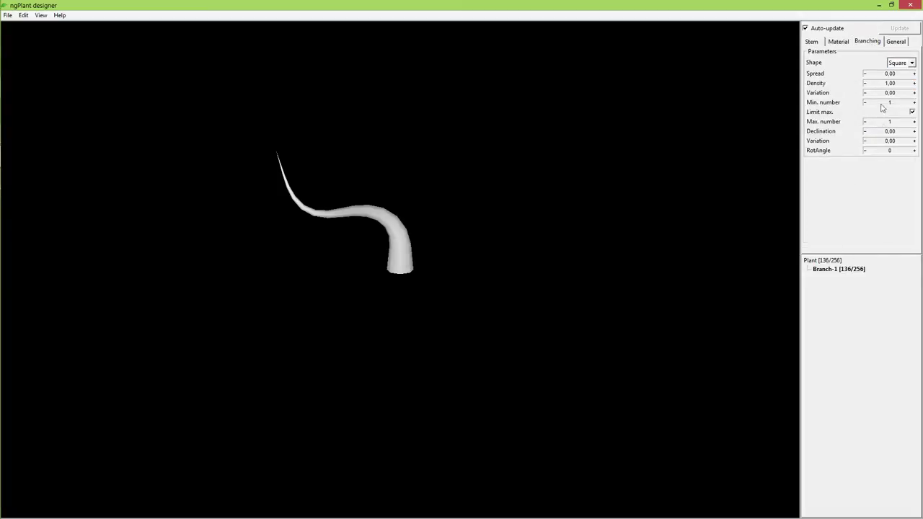
left_click(812, 42)
Step: Append a Branch-1-1 frond group to the trunk with Min. offset 0.90 and Density 0.70
right_click(842, 271)
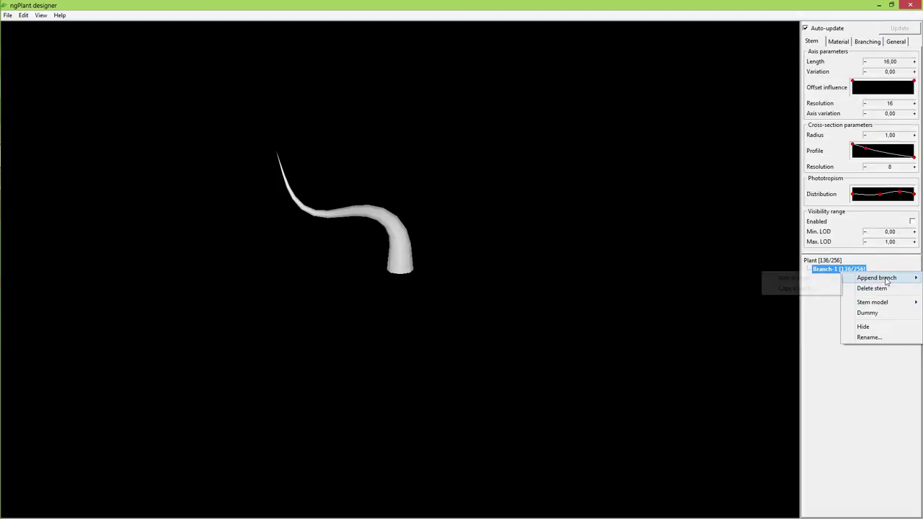
left_click(810, 282)
left_click(869, 42)
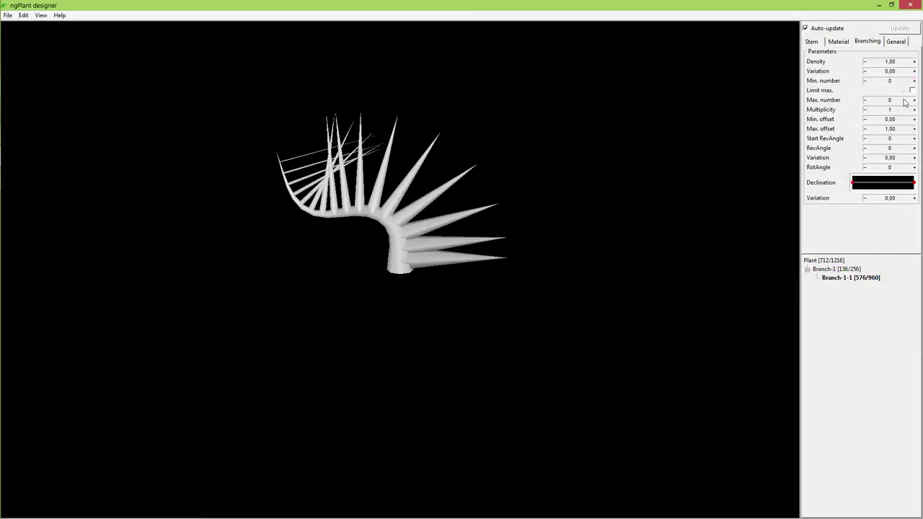
left_click(915, 120)
left_click(914, 119)
left_click(915, 120)
left_click(914, 120)
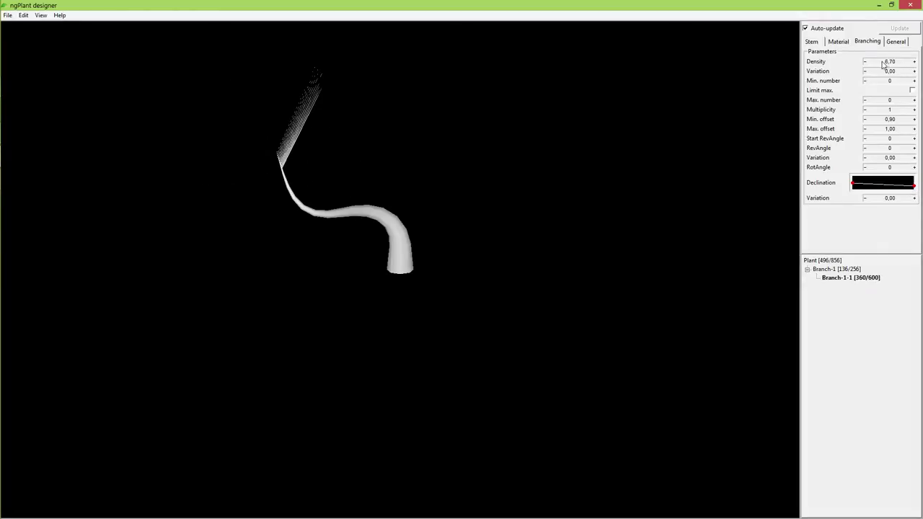
left_click(814, 42)
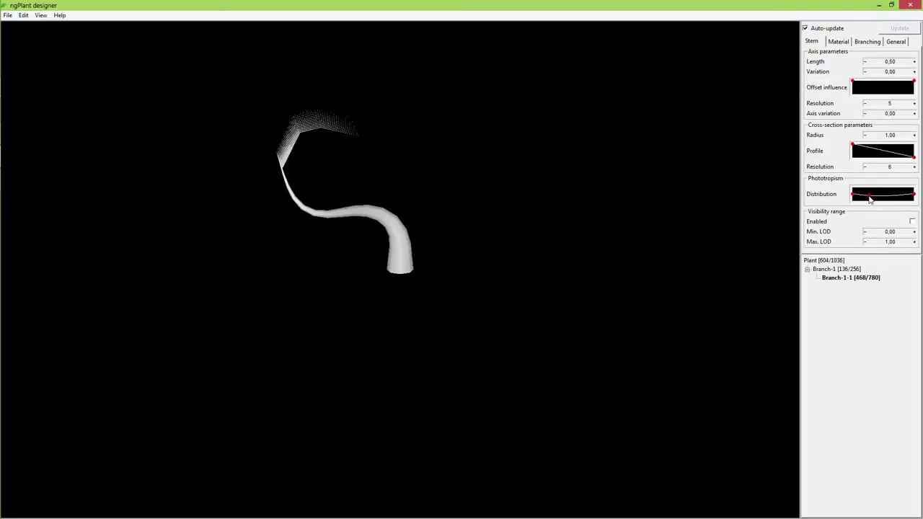
Step: Give the fronds Stem Resolution 10, a drooping distribution and an initial fan-out
left_click(914, 104)
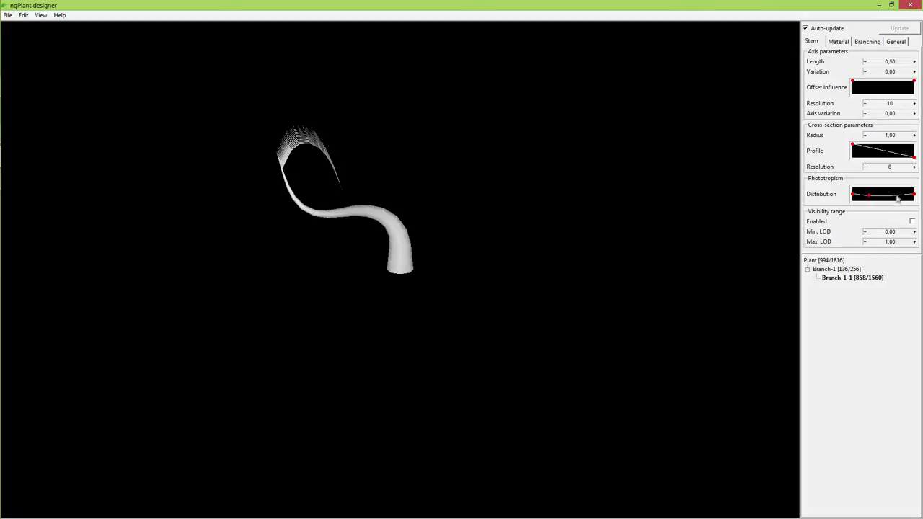
left_click_drag(871, 198, 888, 199)
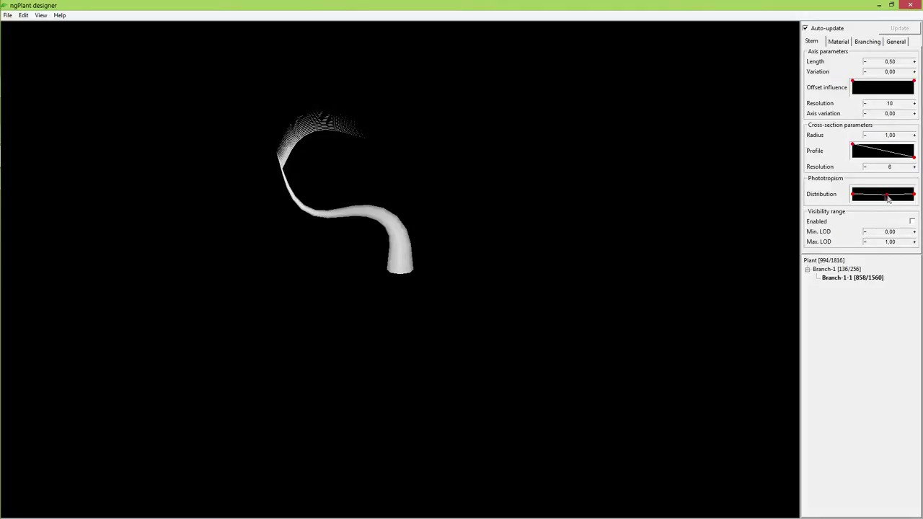
left_click(872, 43)
left_click_drag(874, 150, 898, 149)
left_click(814, 42)
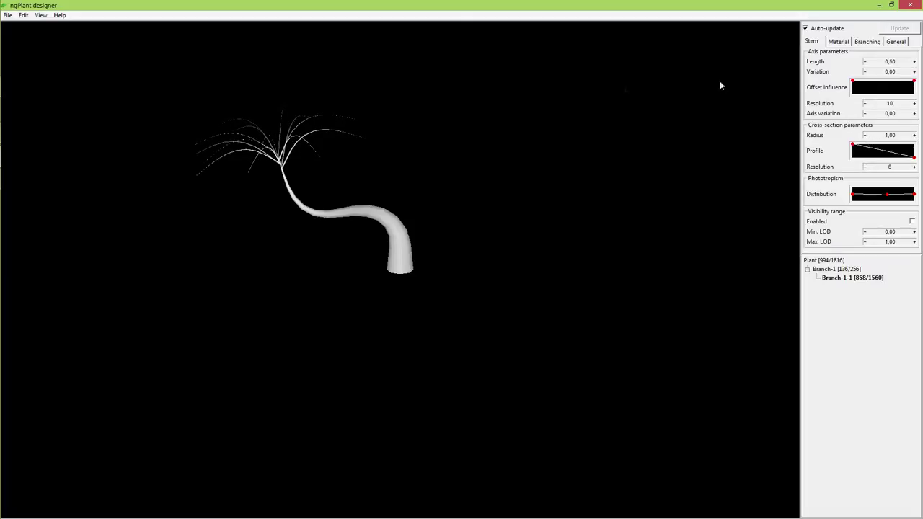
Step: Set the fronds' RevAngle to 82 to spread them evenly around the trunk top
left_click_drag(356, 159, 317, 168)
left_click(868, 41)
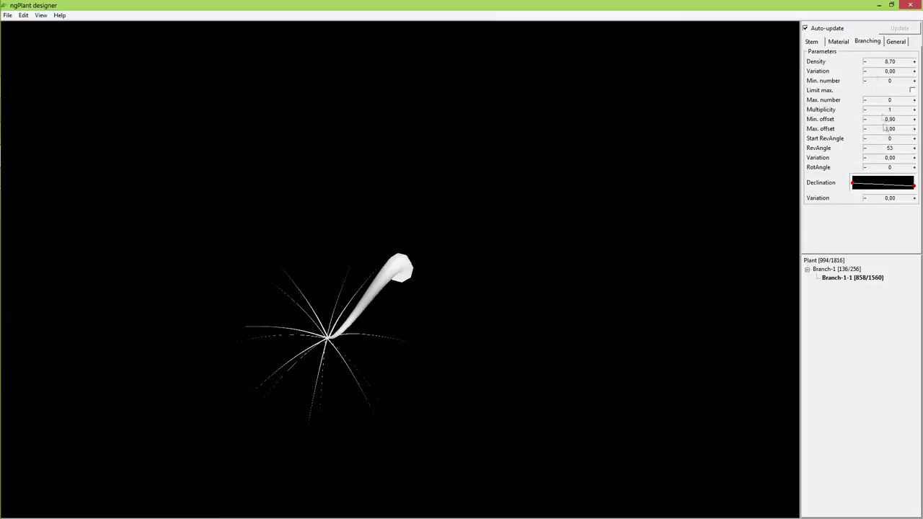
left_click_drag(878, 150, 891, 155)
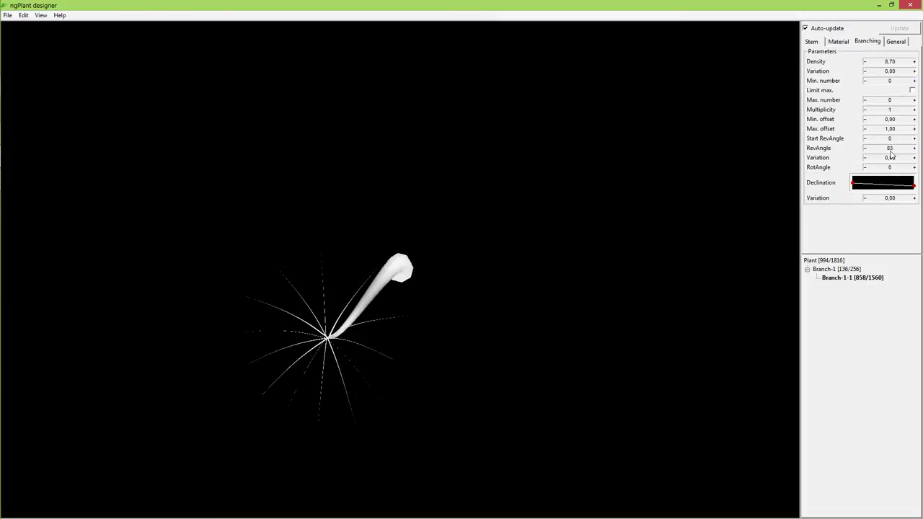
left_click_drag(468, 214, 365, 257)
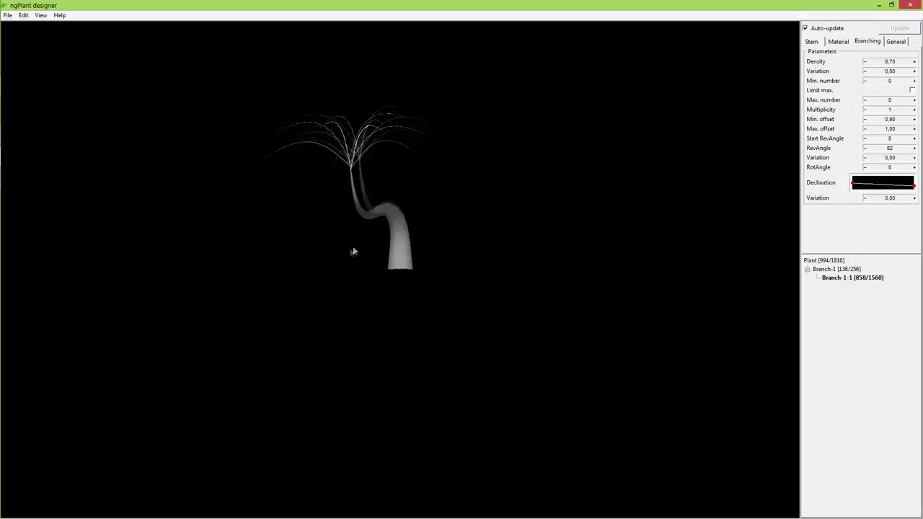
right_click(833, 279)
mouse_move(868, 286)
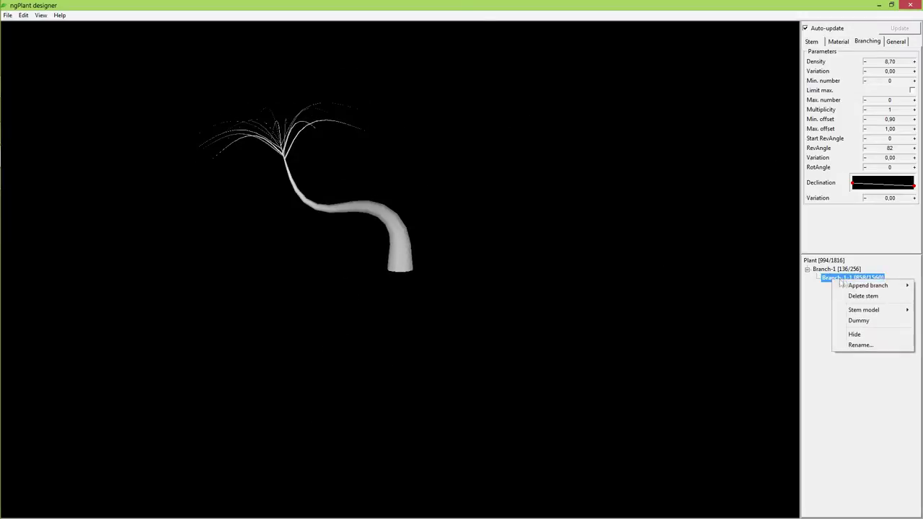
Step: Append a Branch-1-1-1 leaf group as double-sided wing ribbons along the fronds
left_click(776, 284)
right_click(860, 287)
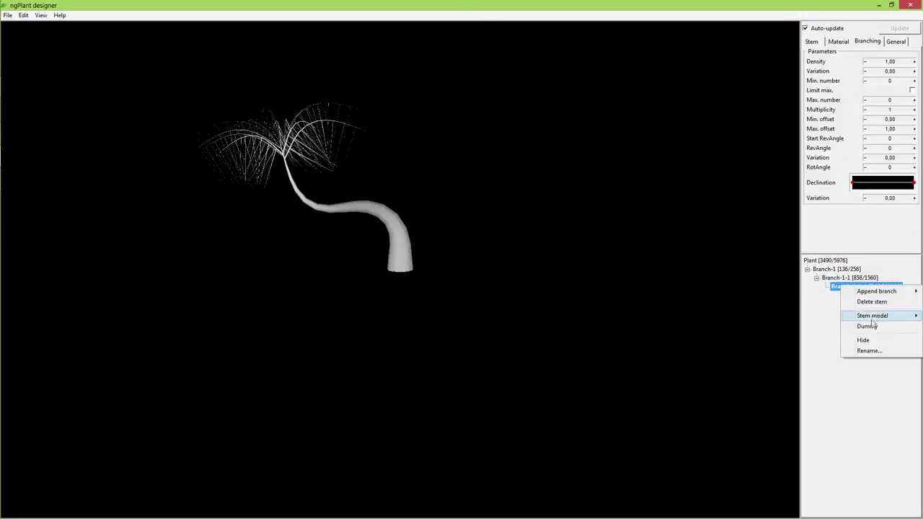
left_click(790, 335)
left_click(839, 41)
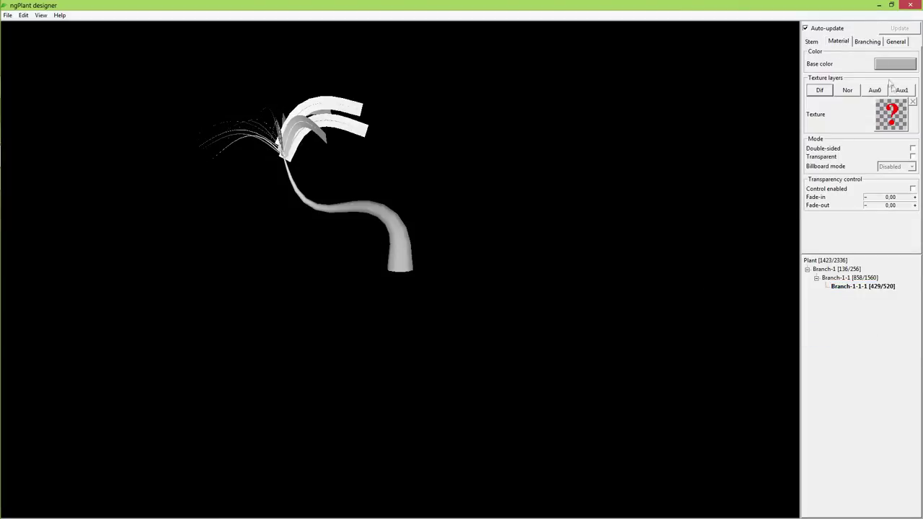
left_click(913, 149)
Step: Rotate the leaf ribbons to RotAngle 93 and widen them to 1.50
left_click(867, 41)
mouse_move(882, 62)
left_mouse_down()
mouse_move(901, 65)
mouse_move(875, 70)
left_mouse_up()
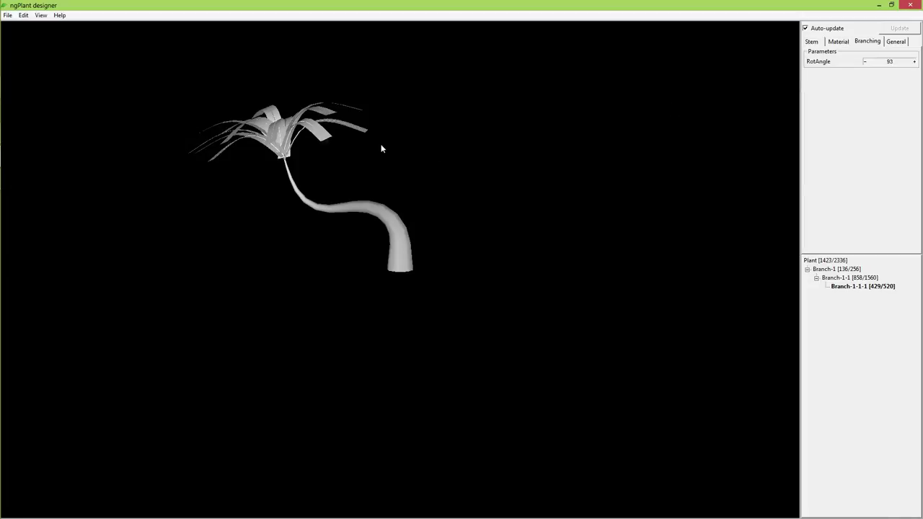
left_click_drag(382, 148, 411, 165)
left_click(811, 41)
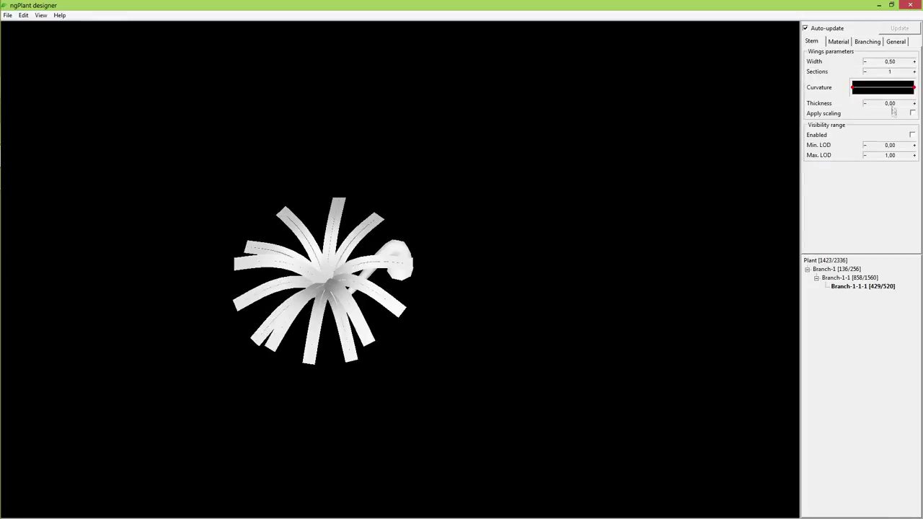
left_click(913, 62)
mouse_move(457, 177)
left_mouse_down()
mouse_move(430, 151)
mouse_move(340, 148)
mouse_move(300, 134)
mouse_move(341, 142)
left_mouse_up()
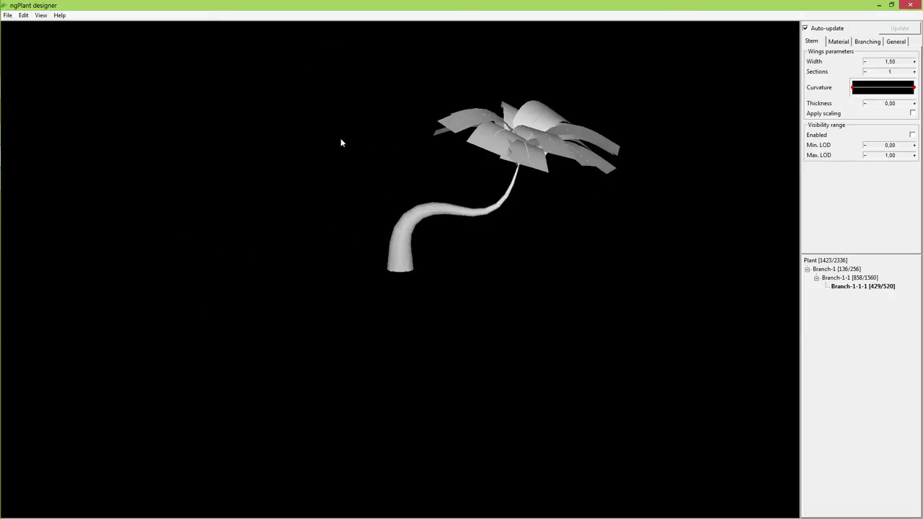
Step: Save the palm plant as a new .ngp file
left_click(23, 17)
left_click(25, 69)
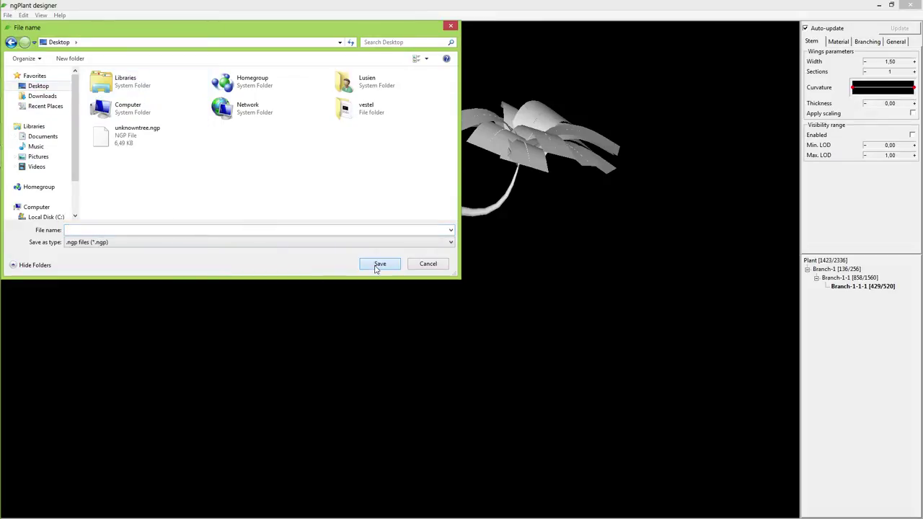
left_click(431, 268)
Step: Export the plant as an Alias-Wavefront OBJ model with default parameters
left_click(8, 15)
left_click(135, 101)
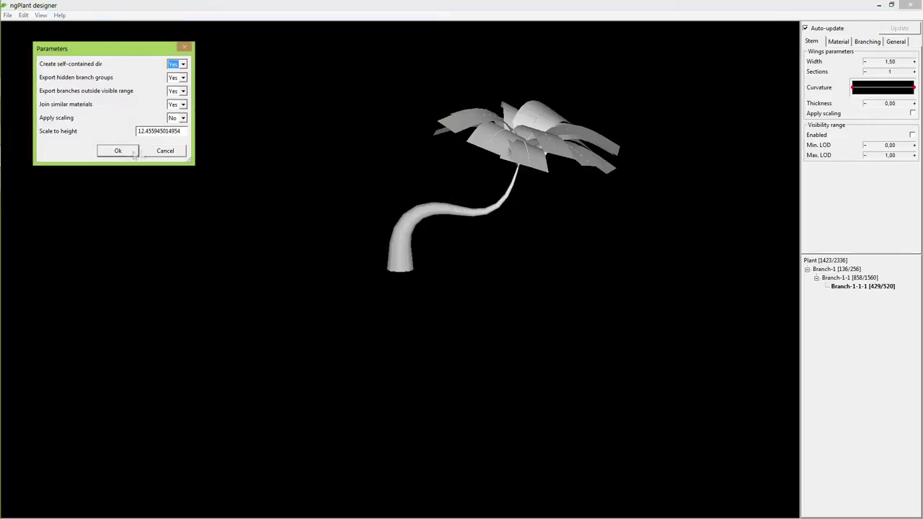
left_click(122, 150)
left_click(374, 264)
left_click(470, 285)
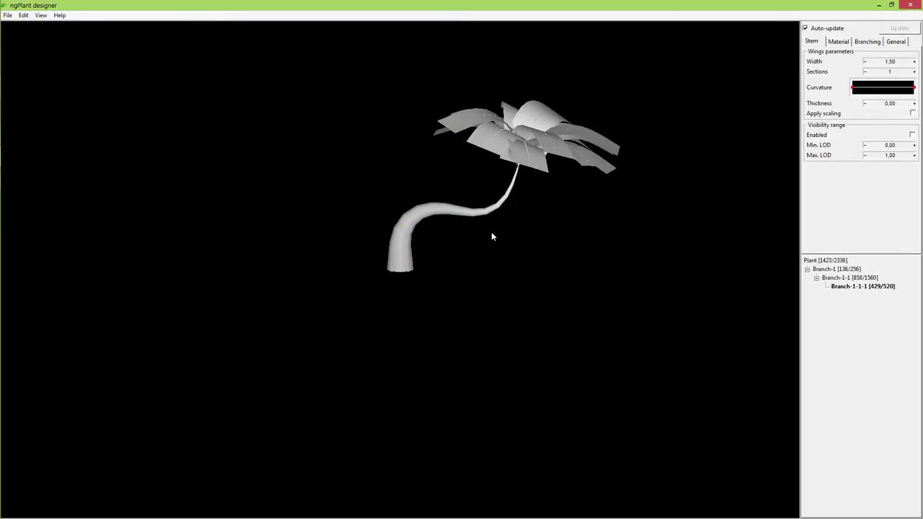
left_click(36, 89)
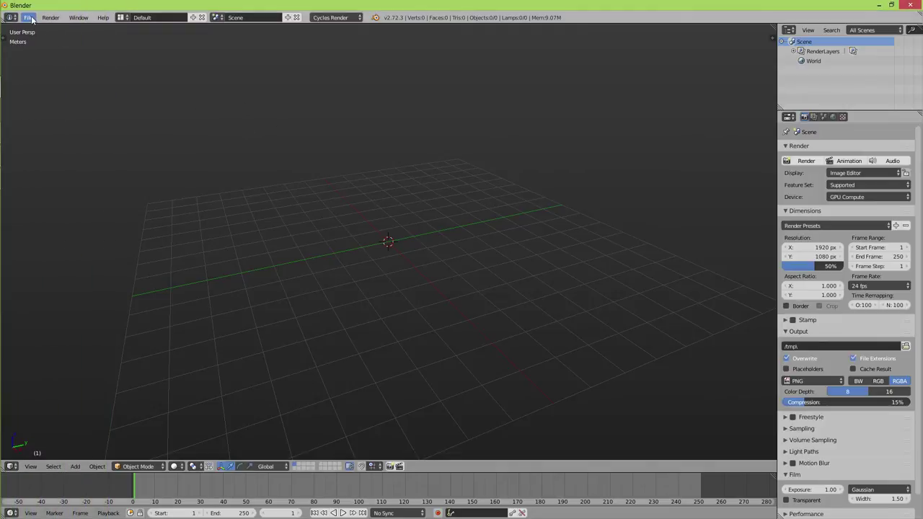
Step: Import Plant.obj from the Desktop as a Wavefront OBJ model
left_click(27, 17)
left_click(144, 248)
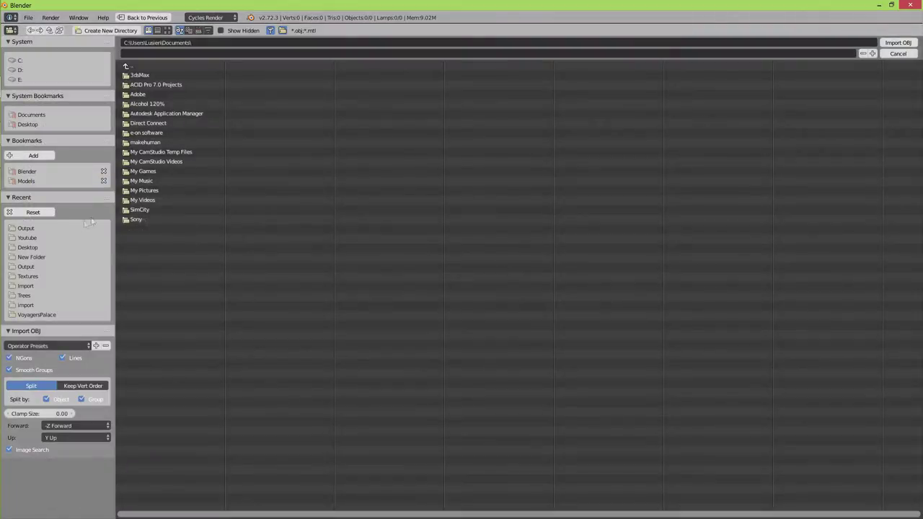
left_click(28, 248)
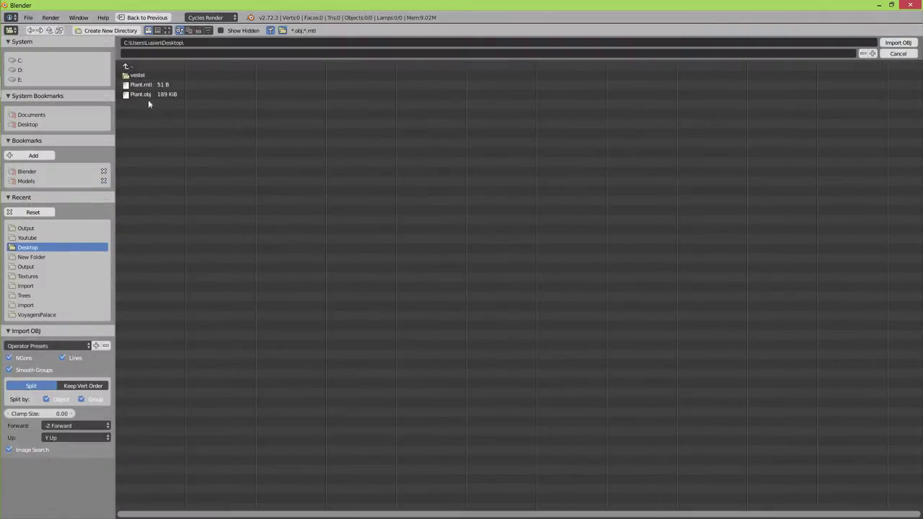
left_click(897, 42)
scroll(320, 237, "down", 3)
mouse_move(320, 237)
middle_mouse_down()
mouse_move(368, 238)
mouse_move(342, 238)
mouse_move(318, 210)
mouse_move(403, 221)
middle_mouse_up()
Step: Select the trunk mesh bgroup1 and bring up its modifier settings
key("t")
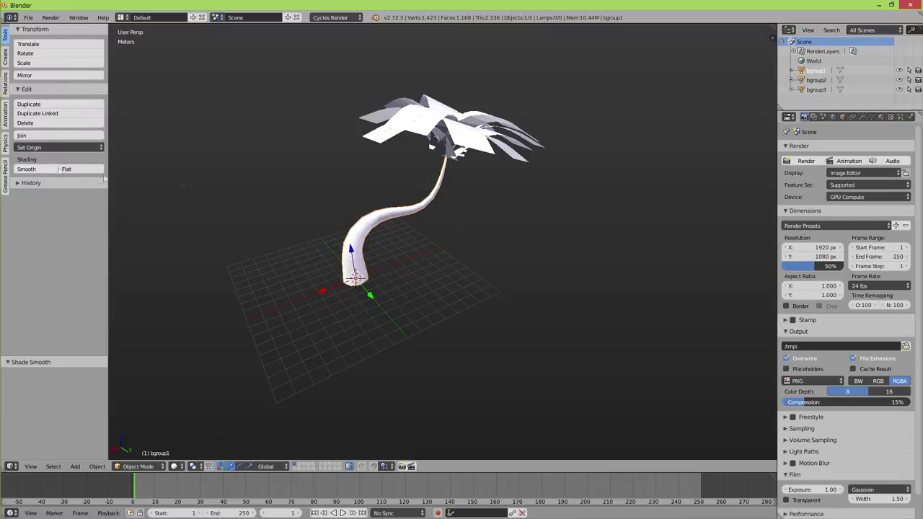
right_click(404, 133)
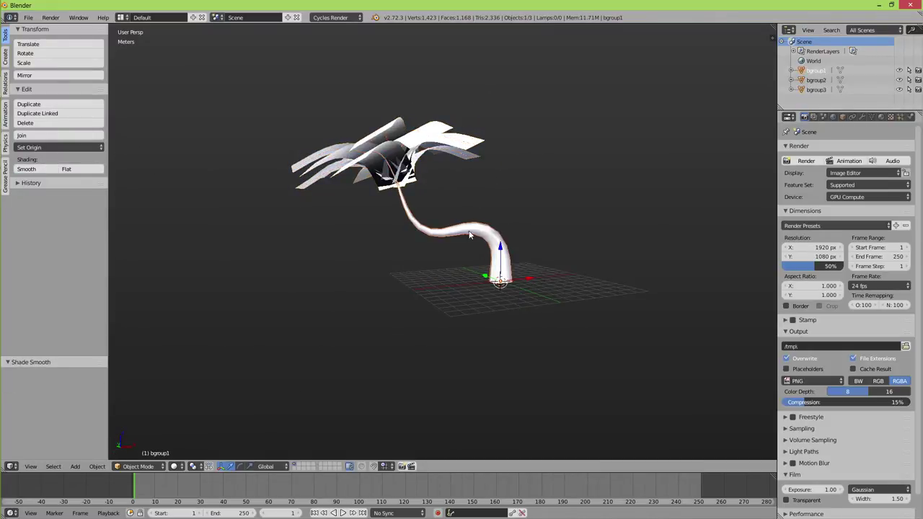
left_click(862, 117)
Step: Add a Subdivision Surface modifier to the trunk and apply it
left_click(803, 150)
left_click(762, 310)
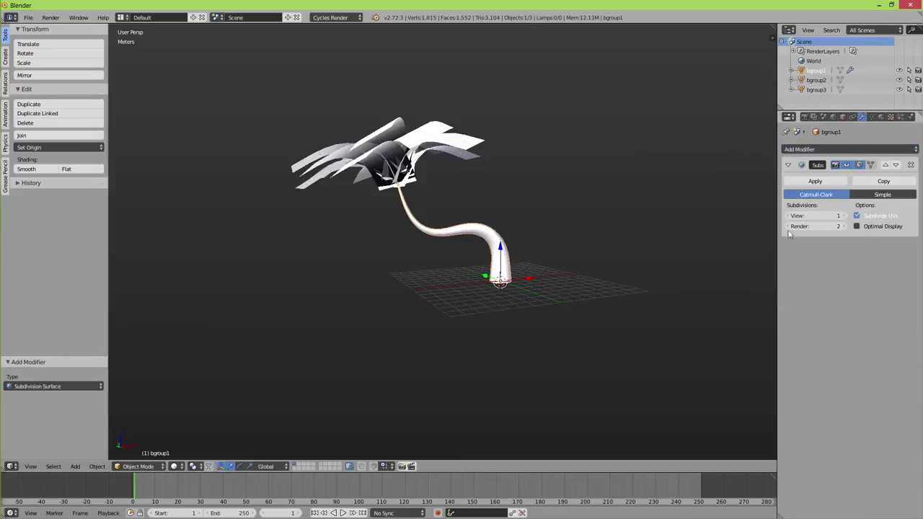
left_click(812, 182)
mouse_move(539, 179)
middle_mouse_down()
mouse_move(478, 225)
mouse_move(460, 213)
mouse_move(519, 426)
middle_mouse_up()
left_click_drag(519, 462, 433, 253)
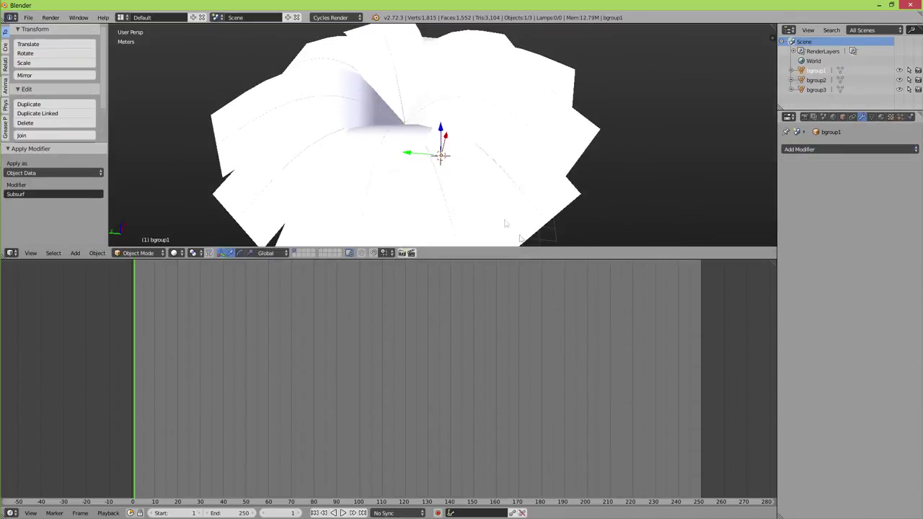
middle_click_drag(433, 217, 416, 171)
Step: Turn the lower area into a Node Editor, enable nodes for pmat1, and open Leaves_n_Barks
key("shift+F3")
key("shift+a")
left_click(292, 514)
scroll(389, 368, "up", 3)
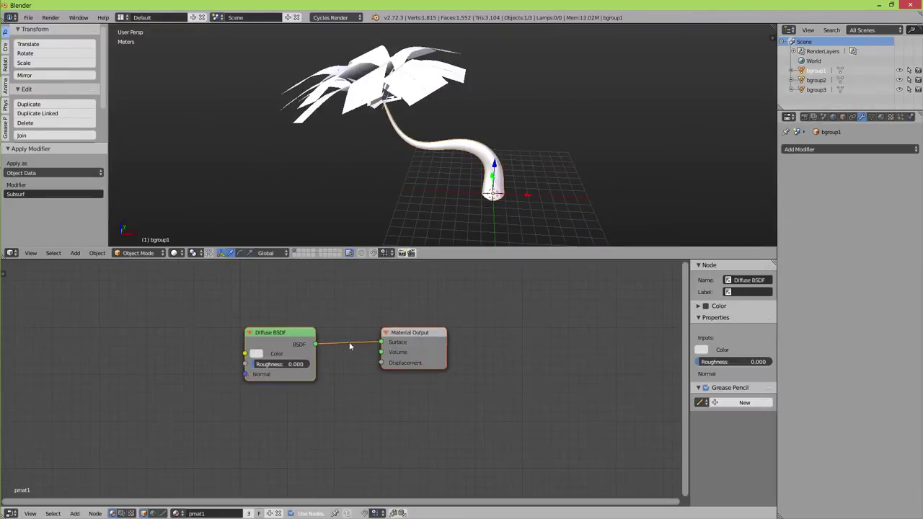
middle_click_drag(350, 346, 408, 349)
left_click_drag(339, 340, 252, 330)
middle_click_drag(184, 310, 453, 350)
left_click(61, 180)
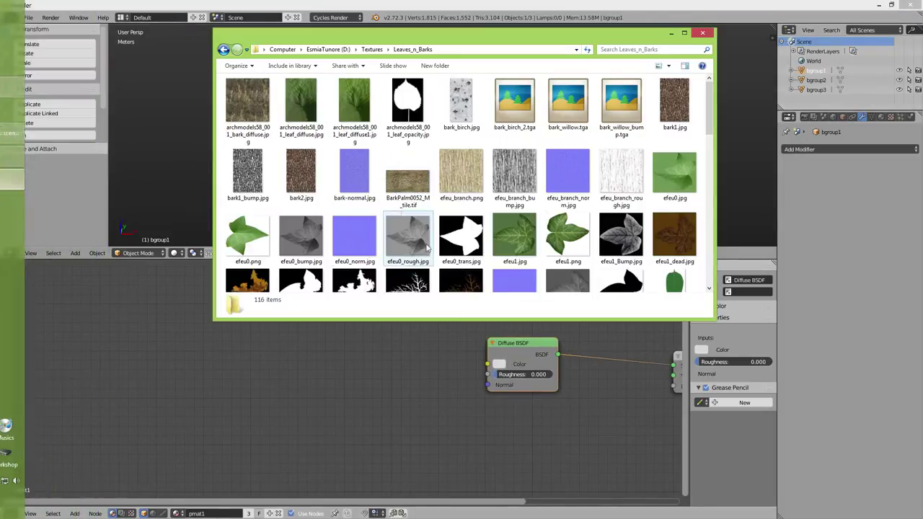
Step: Drop the Bark image into the trunk material and add a Mapping node before it
left_click_drag(353, 363, 361, 364)
left_click(426, 353)
left_click_drag(425, 353, 395, 353)
middle_click_drag(174, 330, 229, 330)
key("shift+a")
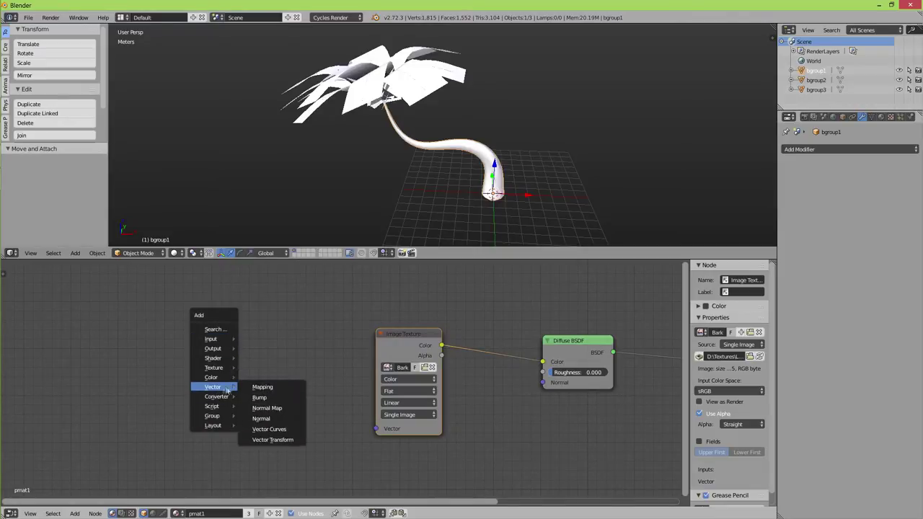
left_click(260, 382)
left_click(120, 334)
middle_click_drag(120, 334, 191, 335)
Step: Add a Texture Coordinate node and route UV through Mapping (scale 3 by 2) into the Bark texture
key("shift+a")
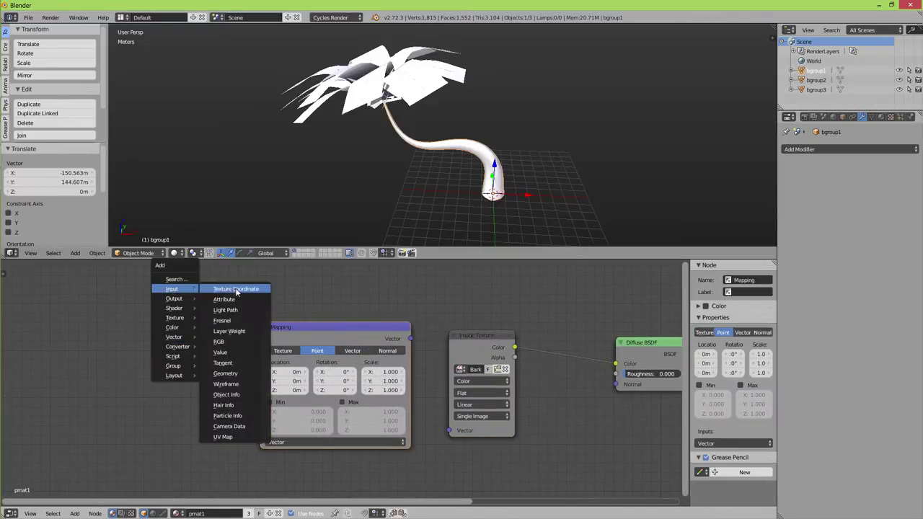
left_click(237, 403)
left_click(188, 389)
mouse_move(214, 383)
left_mouse_down()
mouse_move(243, 405)
mouse_move(259, 442)
left_mouse_up()
left_click_drag(410, 339, 449, 430)
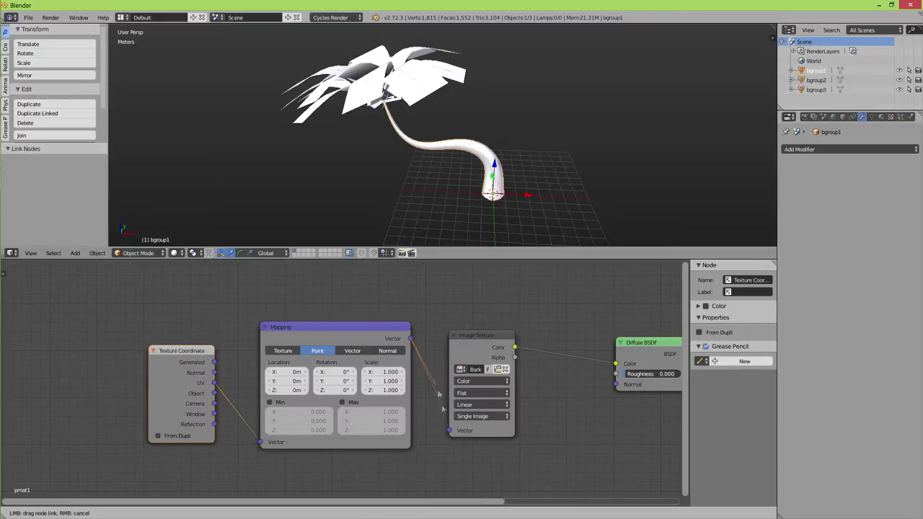
mouse_move(404, 159)
middle_mouse_down()
mouse_move(422, 176)
mouse_move(433, 153)
middle_mouse_up()
Step: Switch the viewport to Rendered shading and lighten the World background to light grey
key("shift+z")
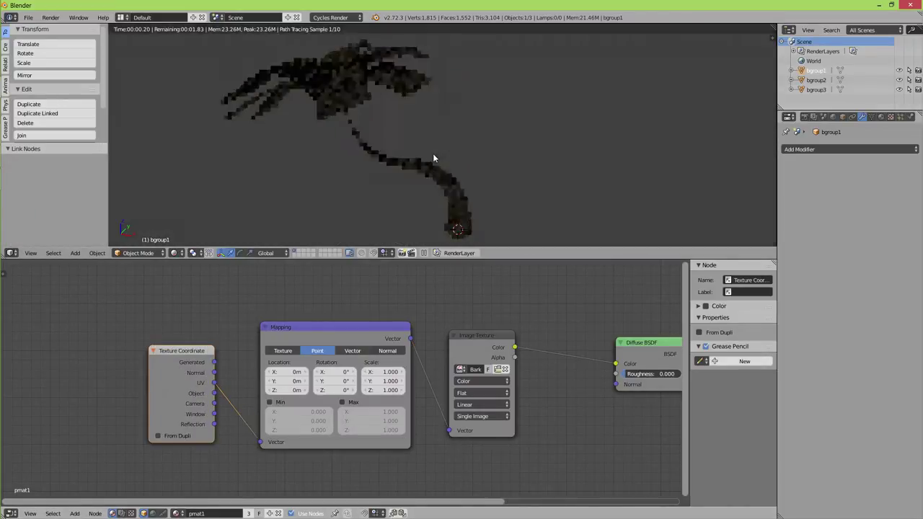
left_click(834, 119)
left_click(885, 213)
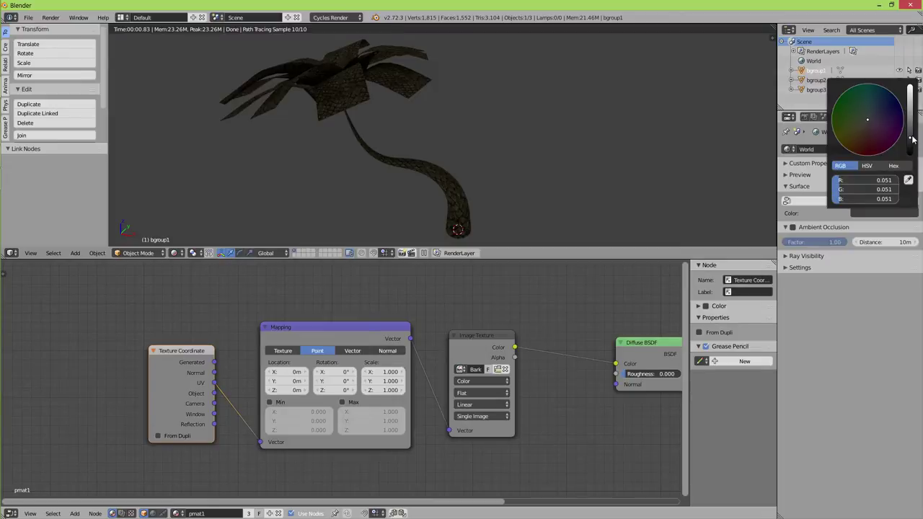
left_click_drag(915, 140, 914, 81)
scroll(373, 159, "up", 3)
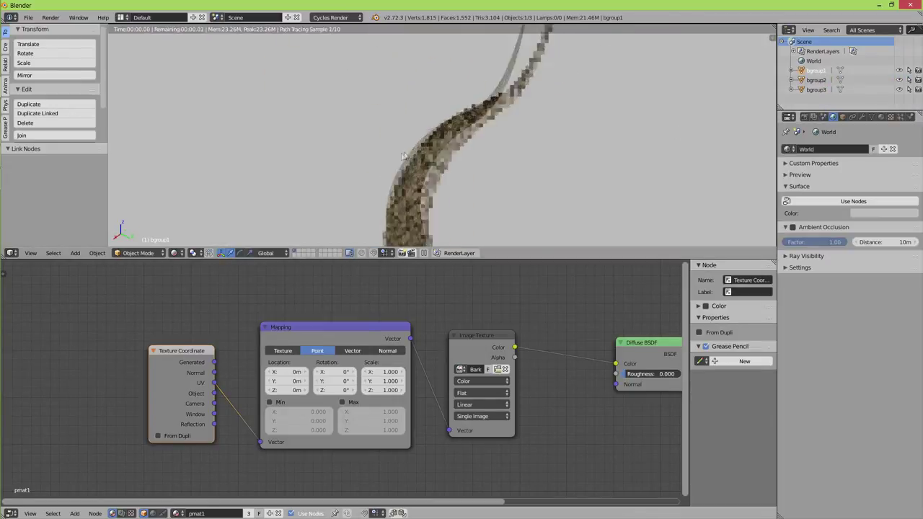
middle_click_drag(387, 377, 310, 370)
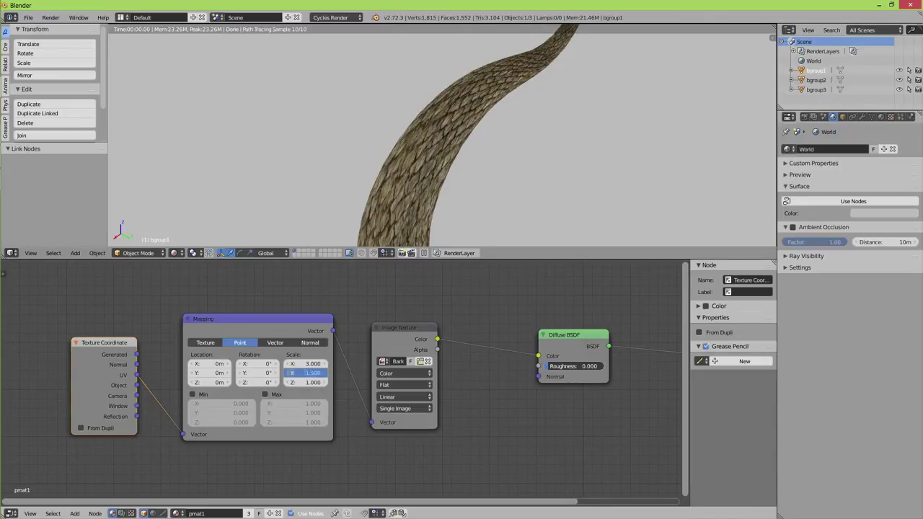
mouse_move(484, 165)
middle_mouse_down()
mouse_move(426, 151)
mouse_move(455, 134)
mouse_move(366, 193)
mouse_move(412, 139)
middle_mouse_up()
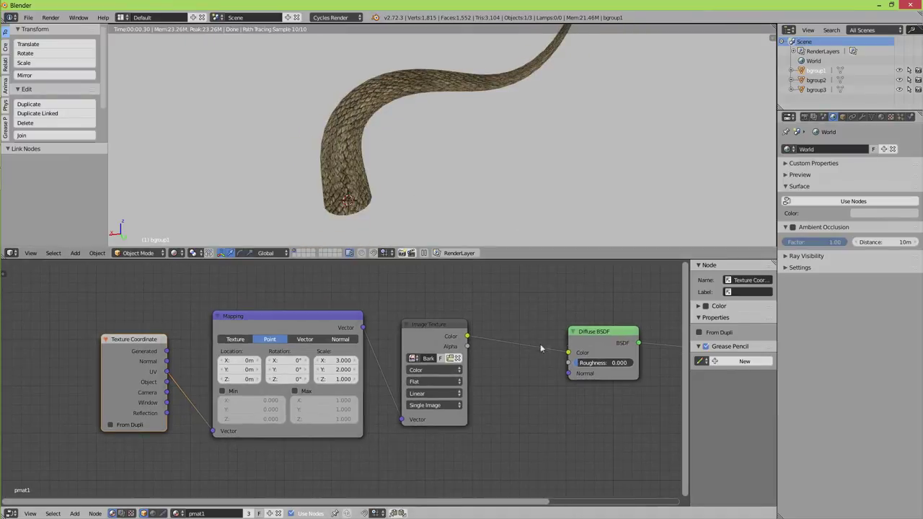
Step: Rearrange the nodes, moving the Diffuse BSDF aside to reveal Material Output
middle_click_drag(589, 354, 409, 337)
left_click_drag(390, 318, 422, 265)
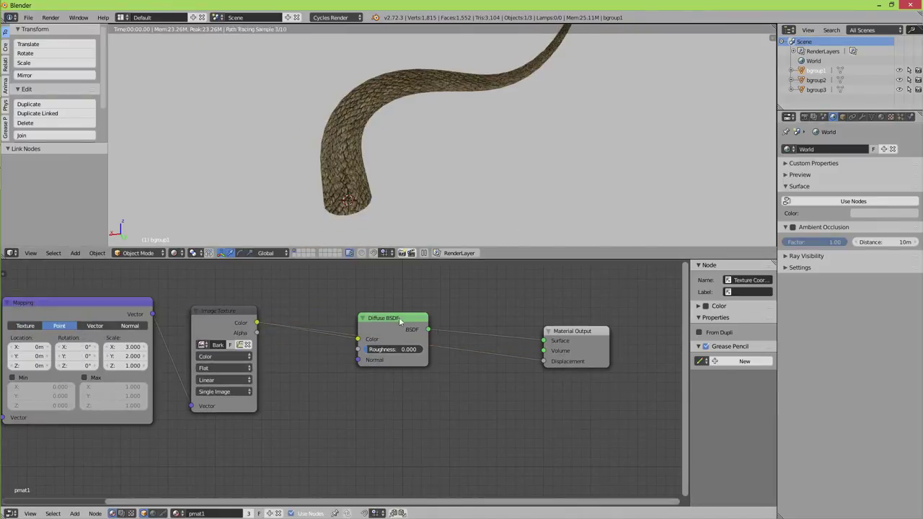
middle_click_drag(409, 370, 401, 387)
key("shift+a")
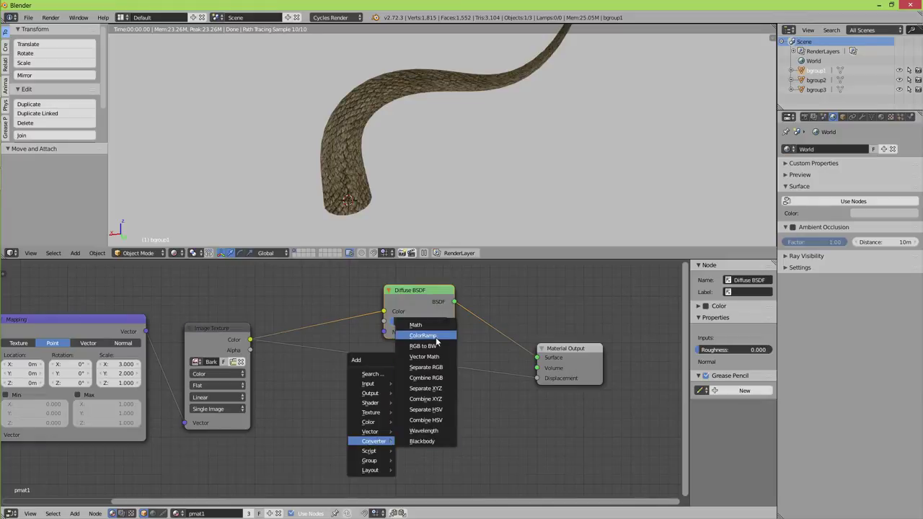
Step: Add a ColorRamp below the Diffuse node with its white stop at 0.205
left_click(423, 343)
left_click(369, 364)
left_click_drag(443, 408, 361, 412)
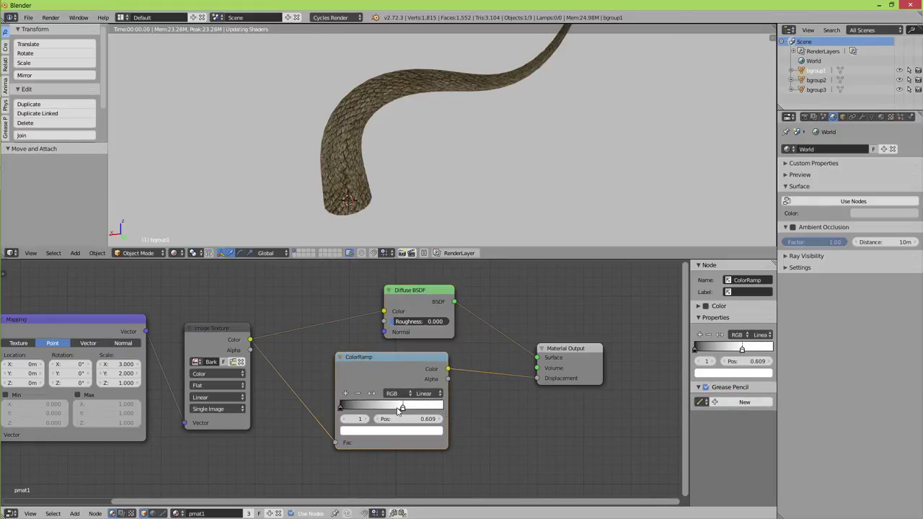
scroll(387, 319, "down", 2)
scroll(354, 323, "down", 1)
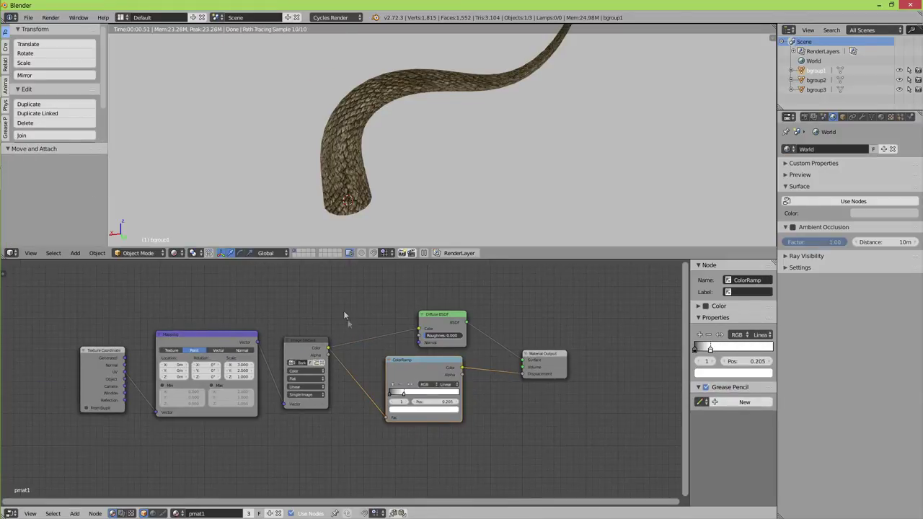
scroll(533, 109, "down", 3)
Step: Orbit to inspect the leaf crown from below and above, then select the texture nodes
middle_click_drag(485, 118, 442, 124)
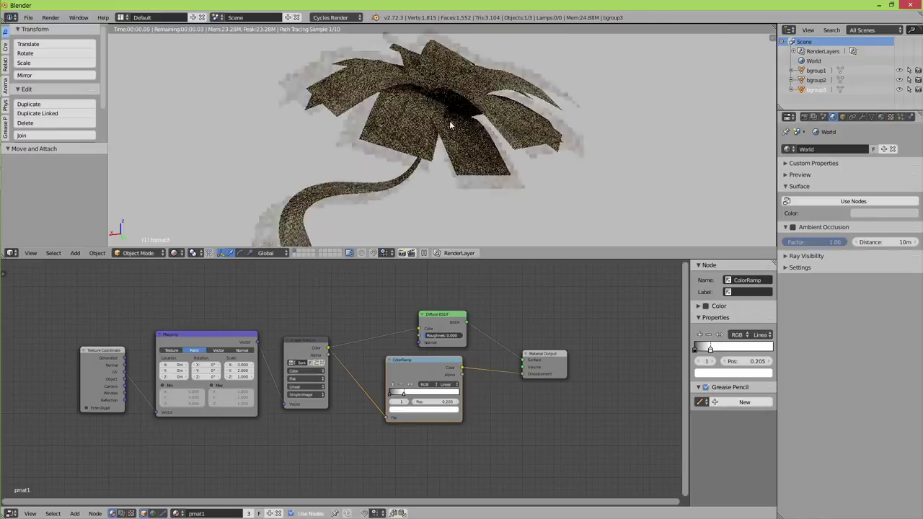
scroll(442, 123, "up", 3)
scroll(449, 140, "up", 2)
middle_click_drag(437, 154, 432, 161)
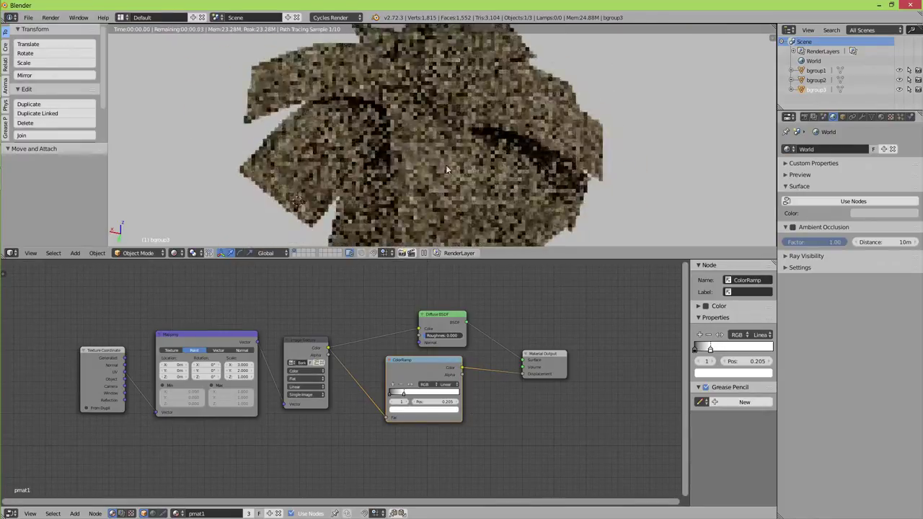
scroll(433, 161, "down", 2)
middle_click_drag(176, 487, 234, 483)
middle_click_drag(436, 395, 415, 392)
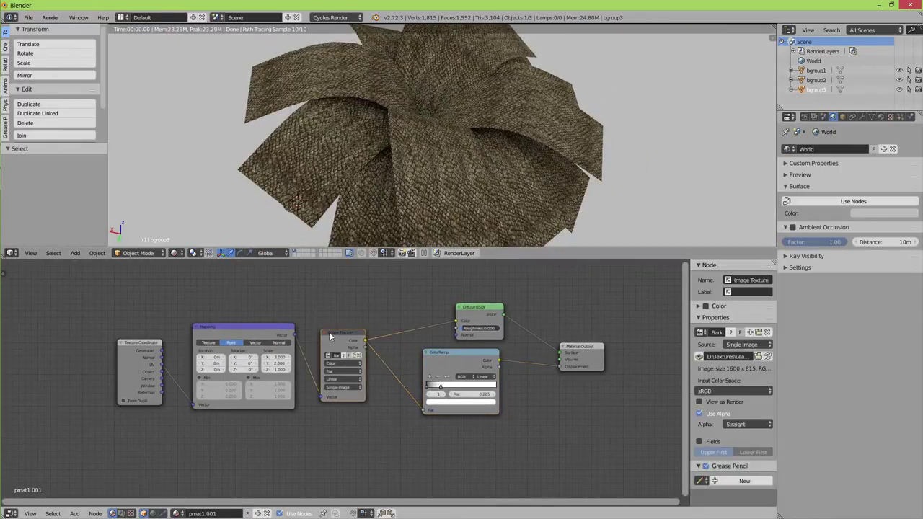
Step: Replace the old texture nodes with a Mix Shader and a Transparent BSDF feeding it
key("x")
key("x")
key("x")
key("x")
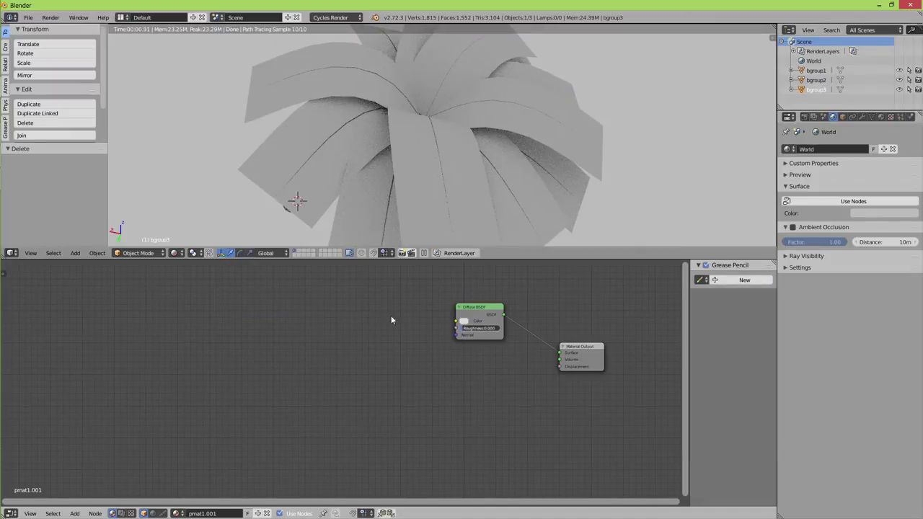
left_click_drag(480, 310, 437, 310)
key("shift+a")
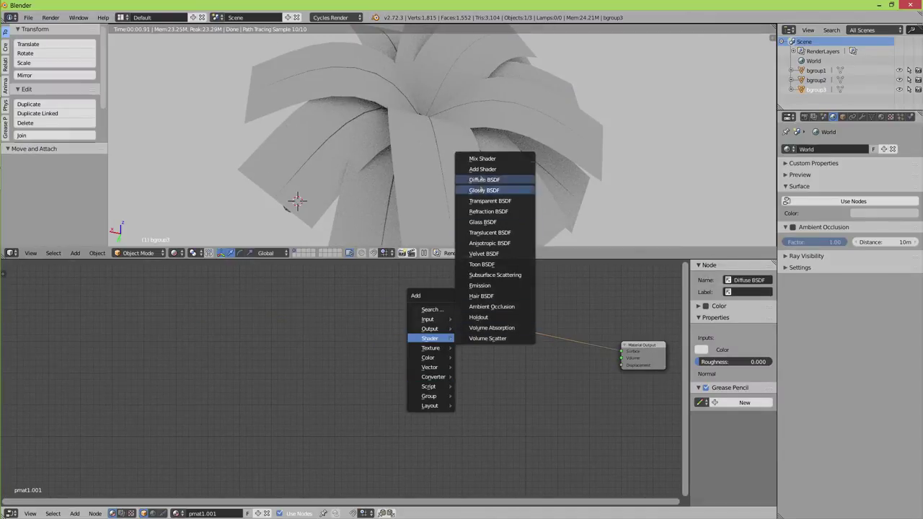
left_click(477, 160)
mouse_move(429, 338)
left_click(557, 347)
key("shift+a")
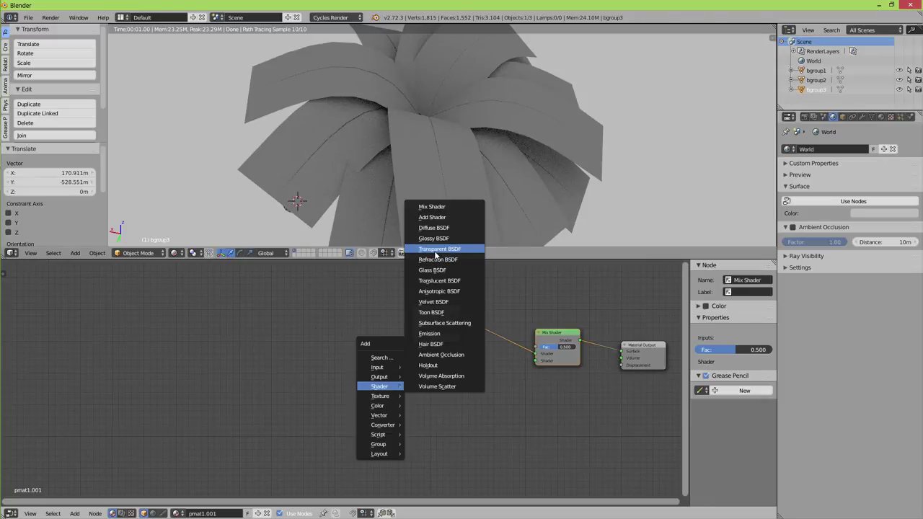
left_click(439, 249)
left_click(432, 389)
left_click_drag(455, 389, 539, 359)
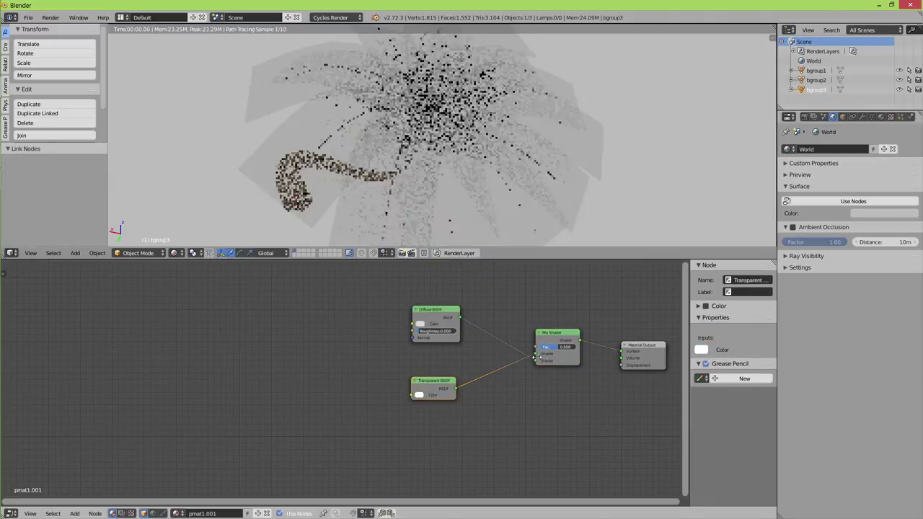
Step: Bring PalmLeave.png into the node editor and use its alpha as the Mix Shader factor
left_click(42, 180)
scroll(490, 222, "down", 5)
mouse_move(462, 131)
left_mouse_down()
mouse_move(277, 349)
mouse_move(413, 324)
left_mouse_up()
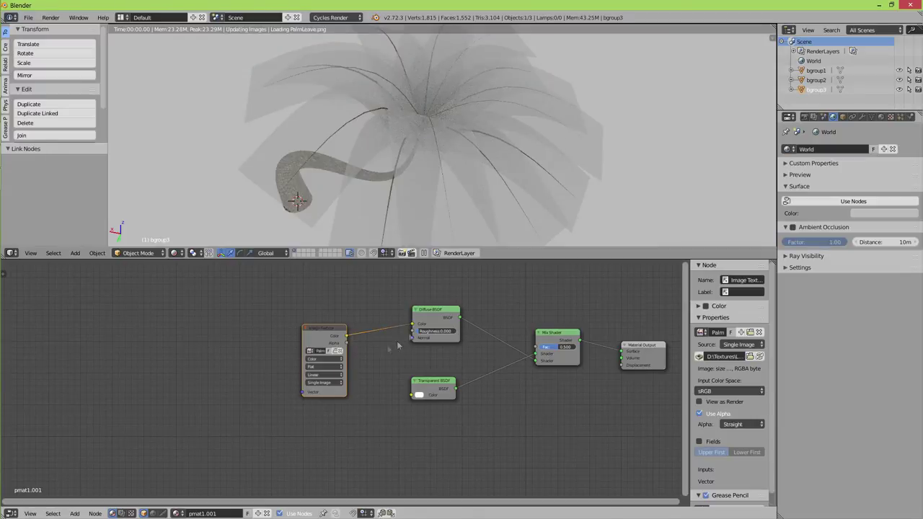
left_click_drag(348, 343, 518, 363)
left_click_drag(536, 350, 536, 348)
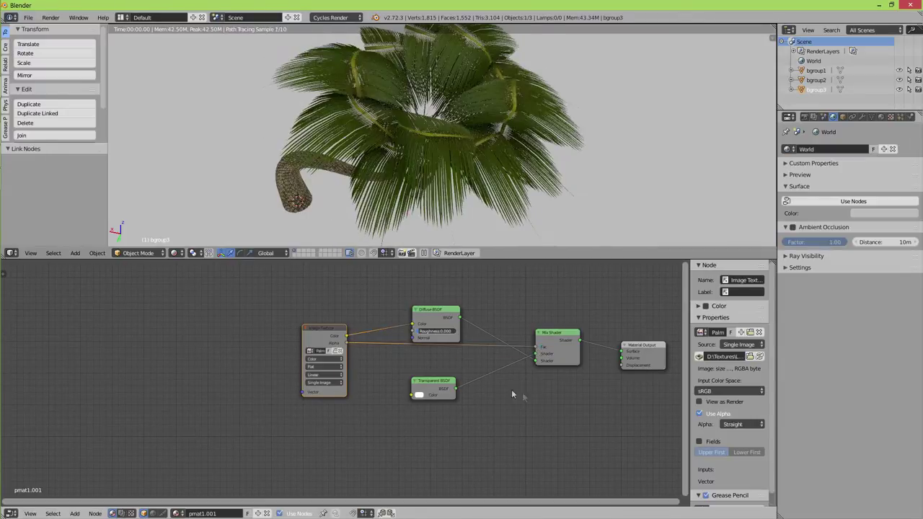
key("ctrl+Tab")
Step: In Edit Mode, select all of the fronds' UVs and rotate them 90° then 180°
left_click(433, 140)
key("shift+F10")
key("a")
type("r90")
key("Return")
type("r180")
key("Return")
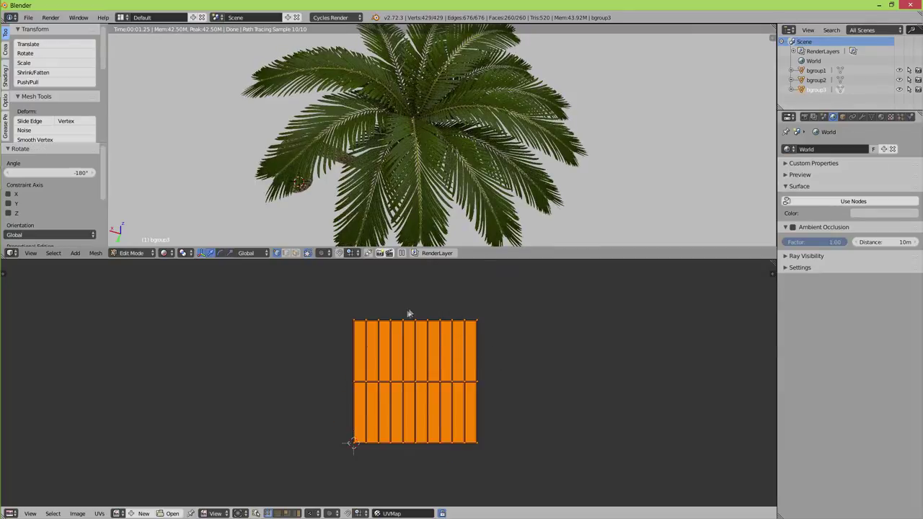
Step: Return the fronds to Object Mode and bring the leaf shader nodes back into view
key("ctrl+Tab")
left_click(419, 136)
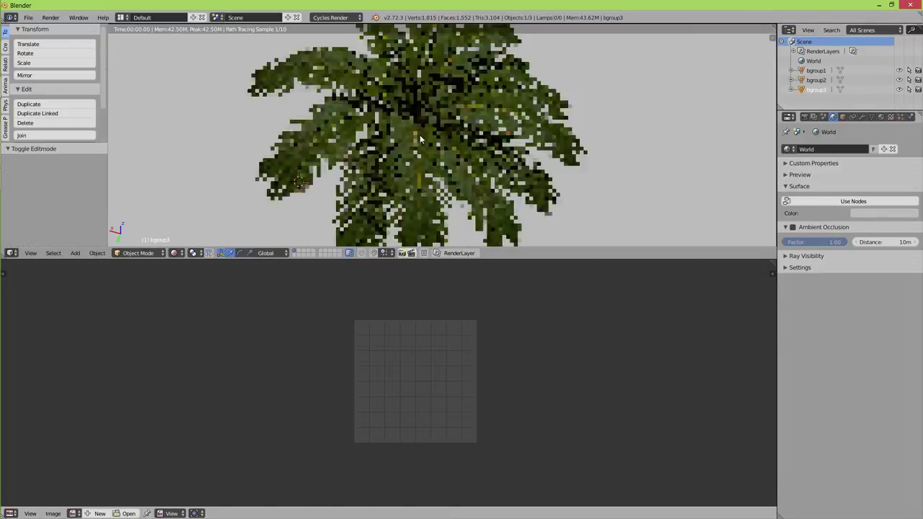
key("shift+F3")
key("Home")
middle_click_drag(401, 354, 508, 354)
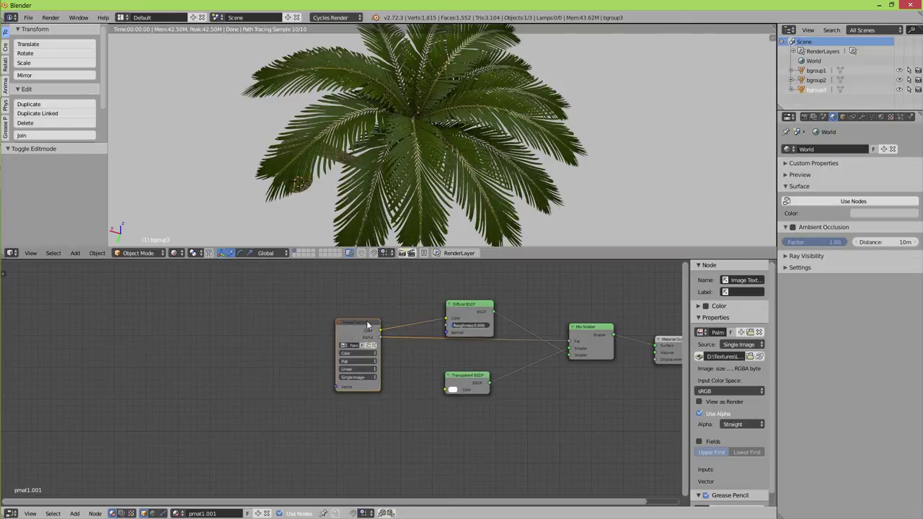
Step: Add a second Mix Shader next to the Diffuse BSDF and link its output
left_click_drag(365, 339, 342, 274)
middle_click_drag(281, 403, 413, 404)
key("shift+a")
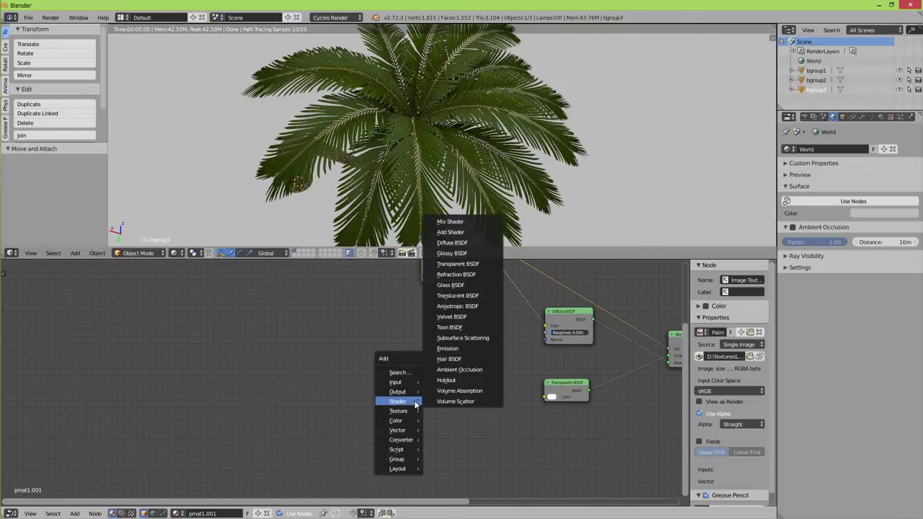
left_click(450, 221)
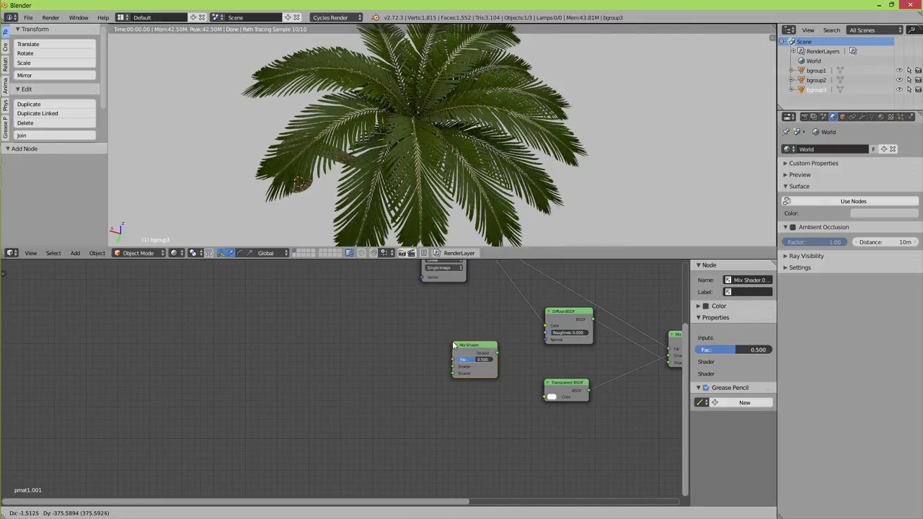
left_click(546, 345)
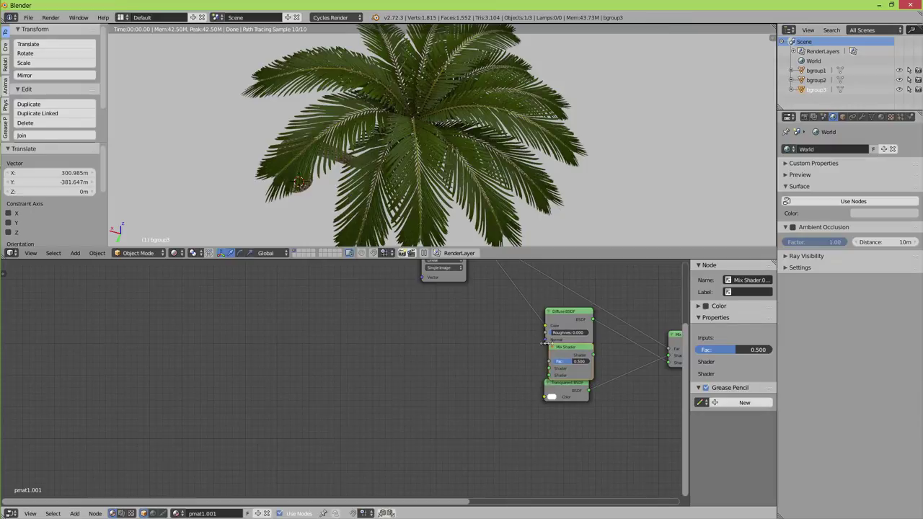
middle_click_drag(603, 378, 504, 377)
mouse_move(496, 358)
left_mouse_down()
mouse_move(556, 351)
mouse_move(375, 365)
left_mouse_up()
Step: Add a Glossy BSDF, feed the Diffuse into the new Mix Shader, and set factor 0.050
key("shift+a")
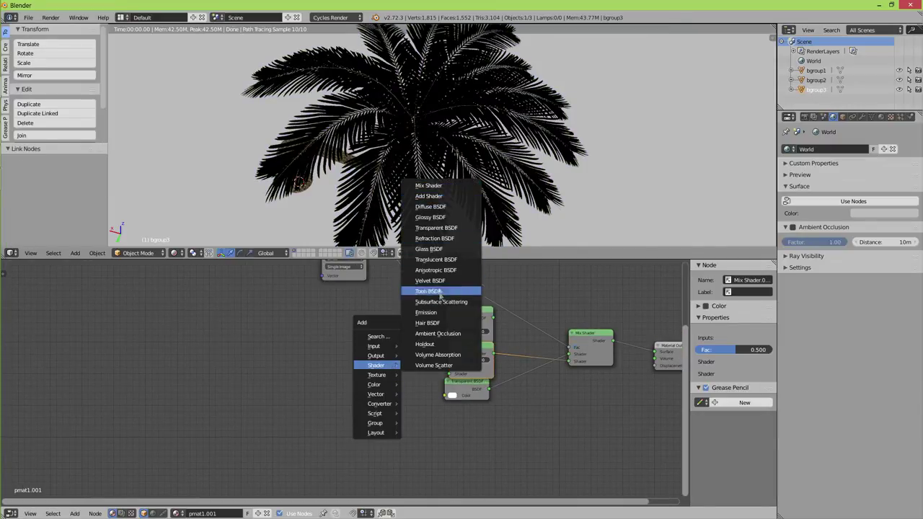
left_click(430, 217)
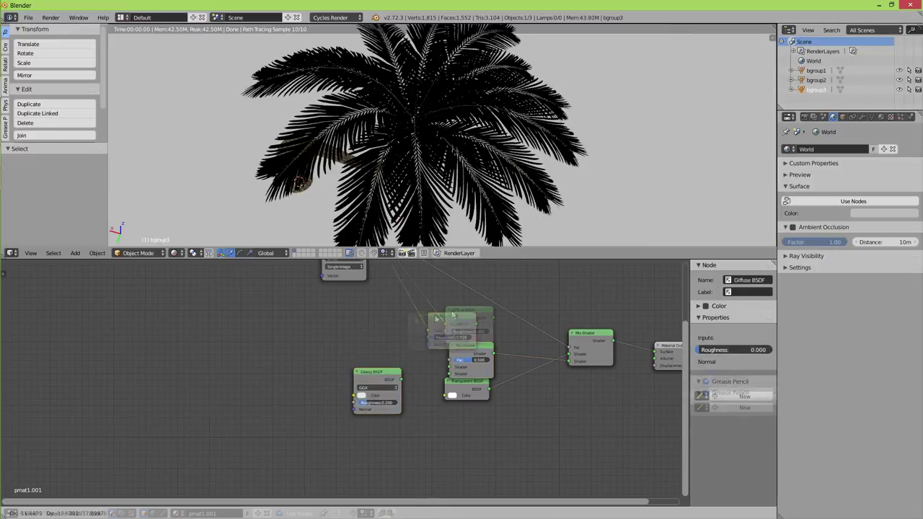
left_click_drag(339, 268, 244, 355)
mouse_move(348, 330)
left_mouse_down()
mouse_move(335, 333)
mouse_move(373, 349)
left_mouse_up()
left_click_drag(410, 375, 412, 371)
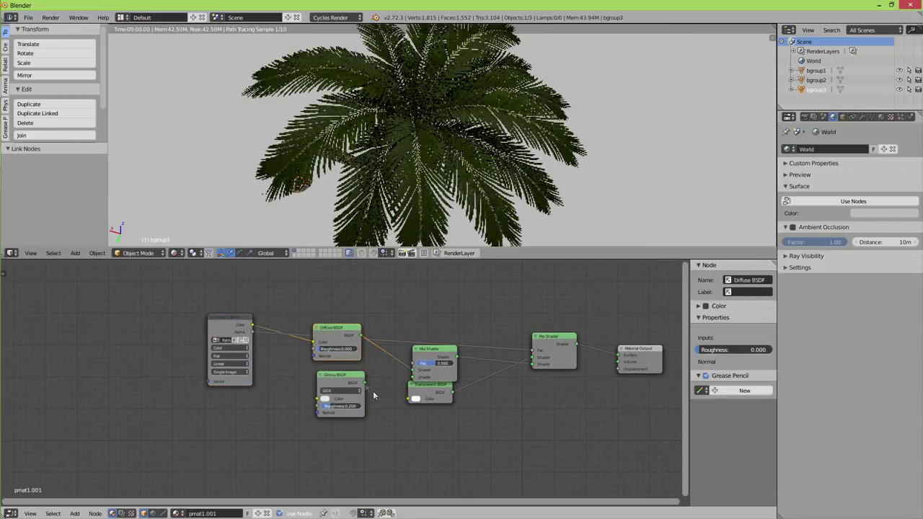
left_click(436, 364)
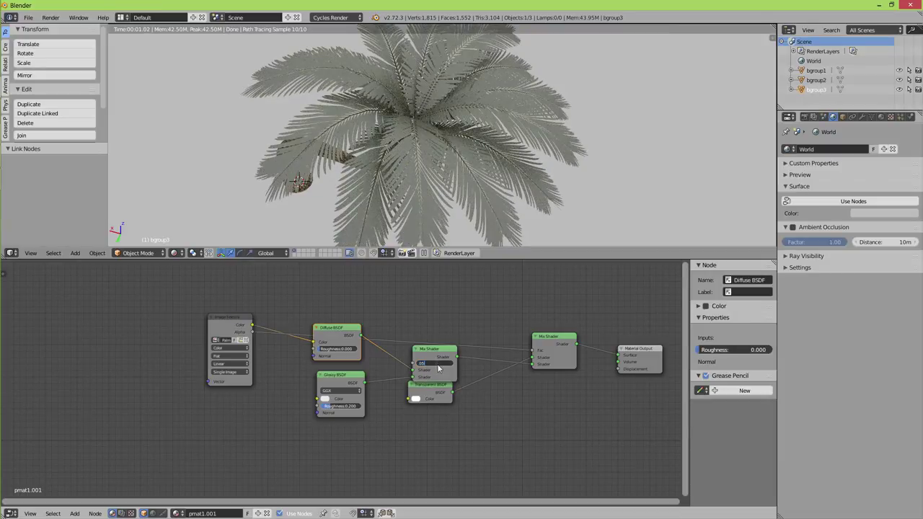
key("Return")
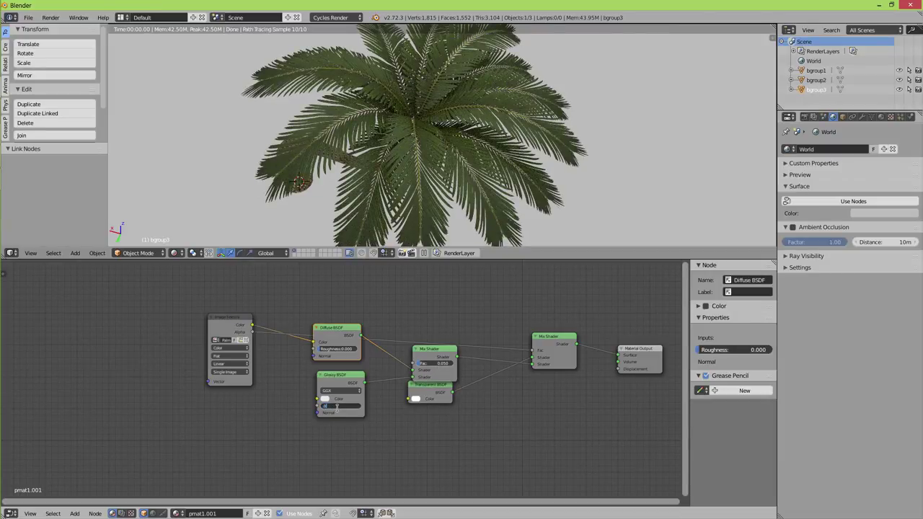
Step: Tidy the node layout by aligning the Transparent, Mix Shader and Material Output nodes
left_click_drag(431, 386, 434, 400)
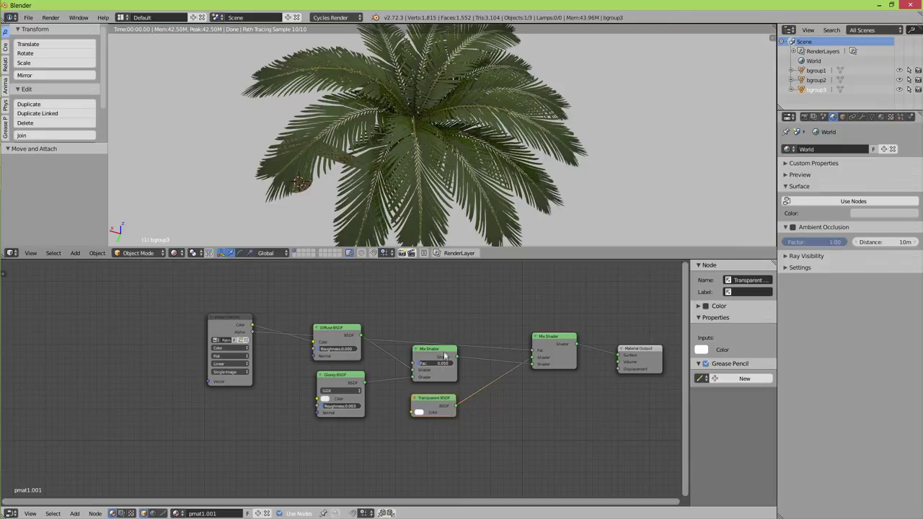
left_click_drag(430, 350, 425, 326)
left_click_drag(554, 338, 556, 330)
middle_click_drag(572, 408, 474, 404)
left_click_drag(545, 354, 556, 345)
Step: Enlarge the 3D viewport and reframe the palm and trunk from the side
middle_click_drag(411, 163, 458, 145)
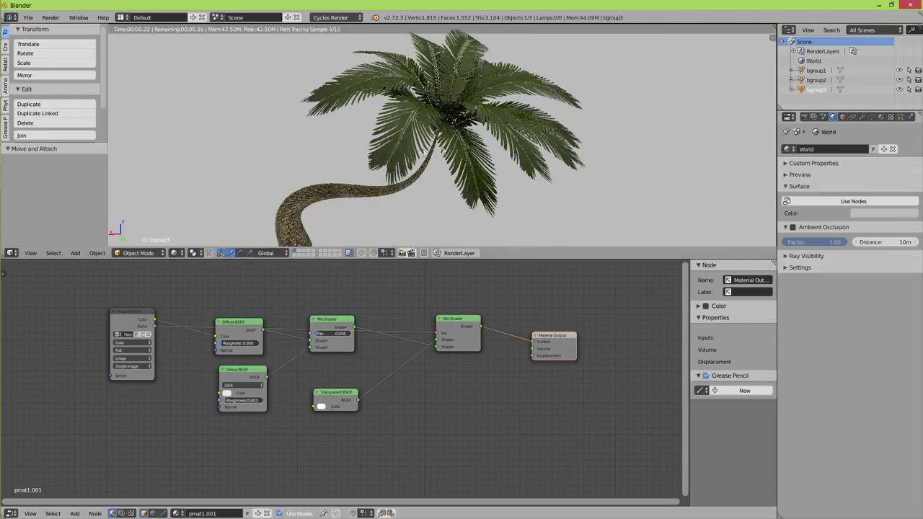
scroll(458, 145, "up", 3)
scroll(458, 145, "up", 2)
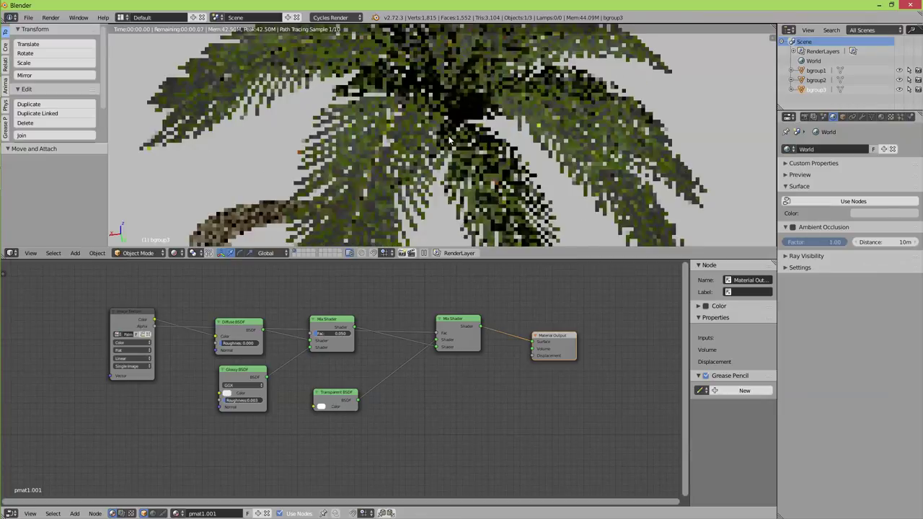
left_click_drag(490, 249, 491, 456)
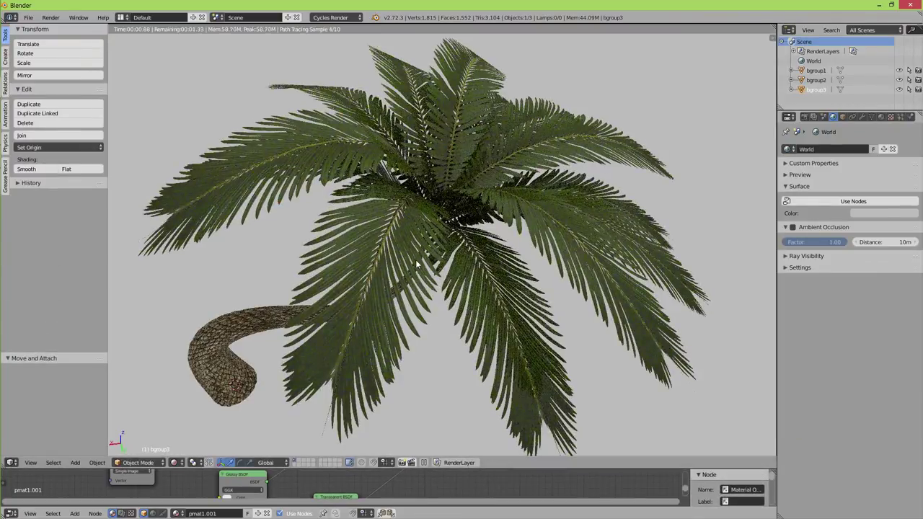
middle_click_drag(432, 252, 402, 277)
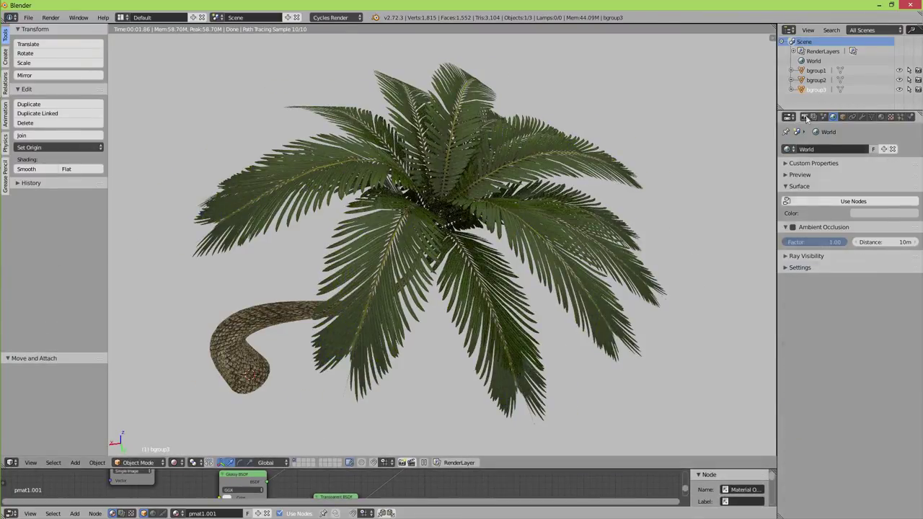
left_click(805, 116)
scroll(857, 323, "down", 2)
Step: Set the Sampling preview samples to 100 and orbit the palm to a side view
left_click(801, 404)
scroll(865, 426, "down", 2)
left_click(882, 424)
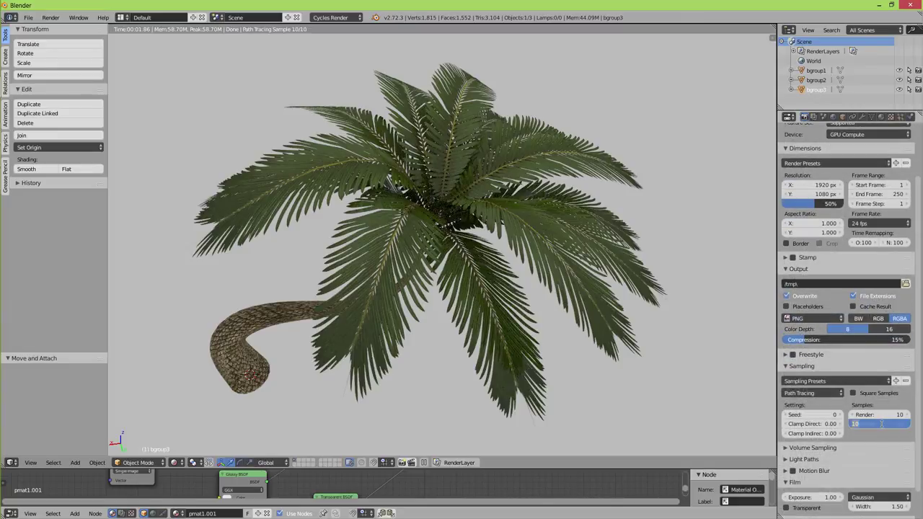
middle_click_drag(485, 271, 436, 260)
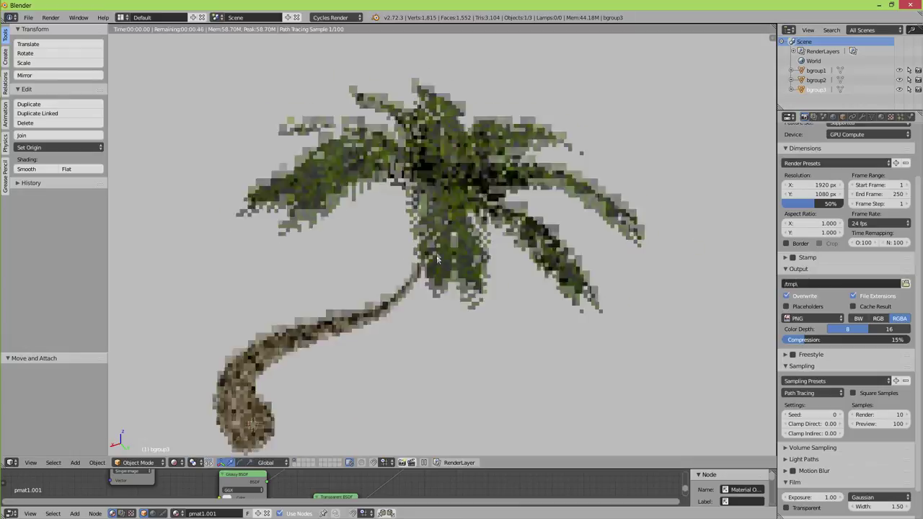